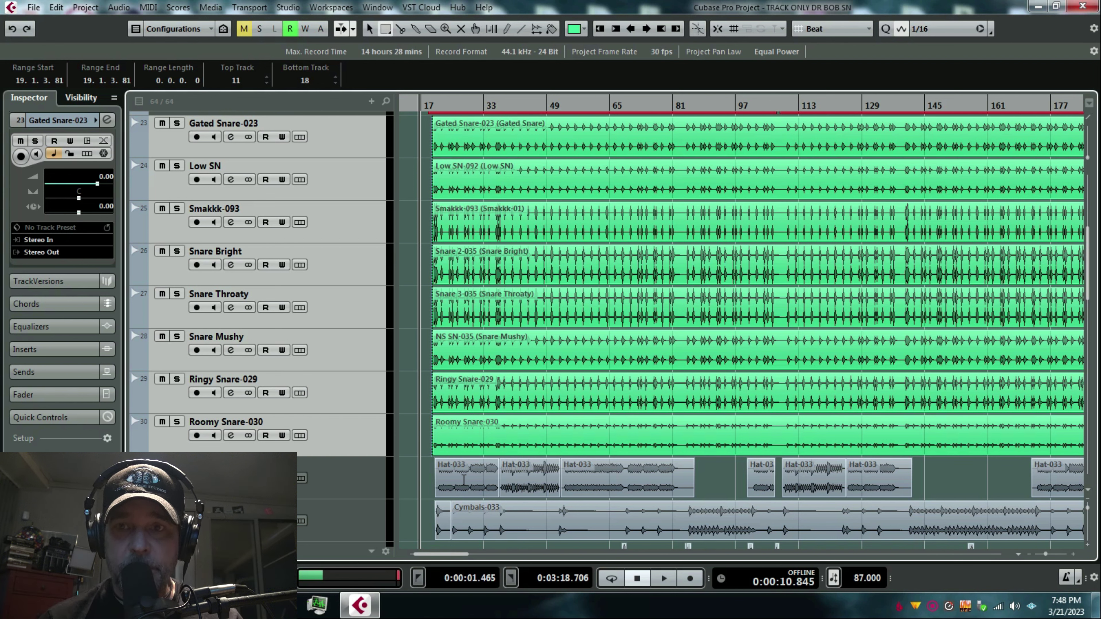
Play back a stretch of the song with all the snare tracks, and select each snare track from Gated Snare-023 to Roomy Snare-030 in turn
key(space)
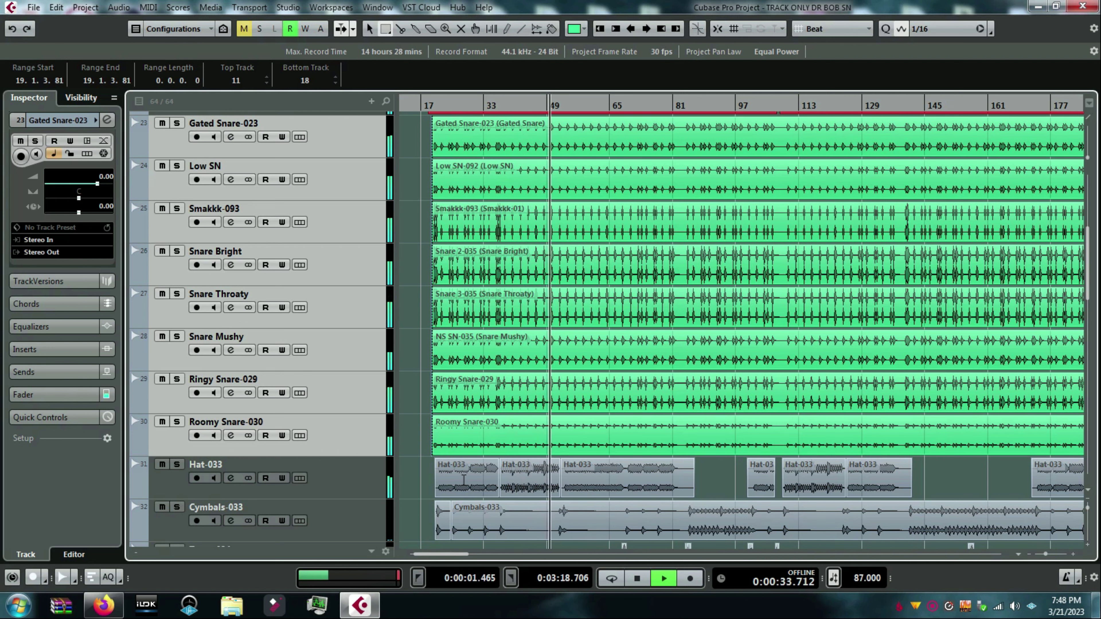
key(space)
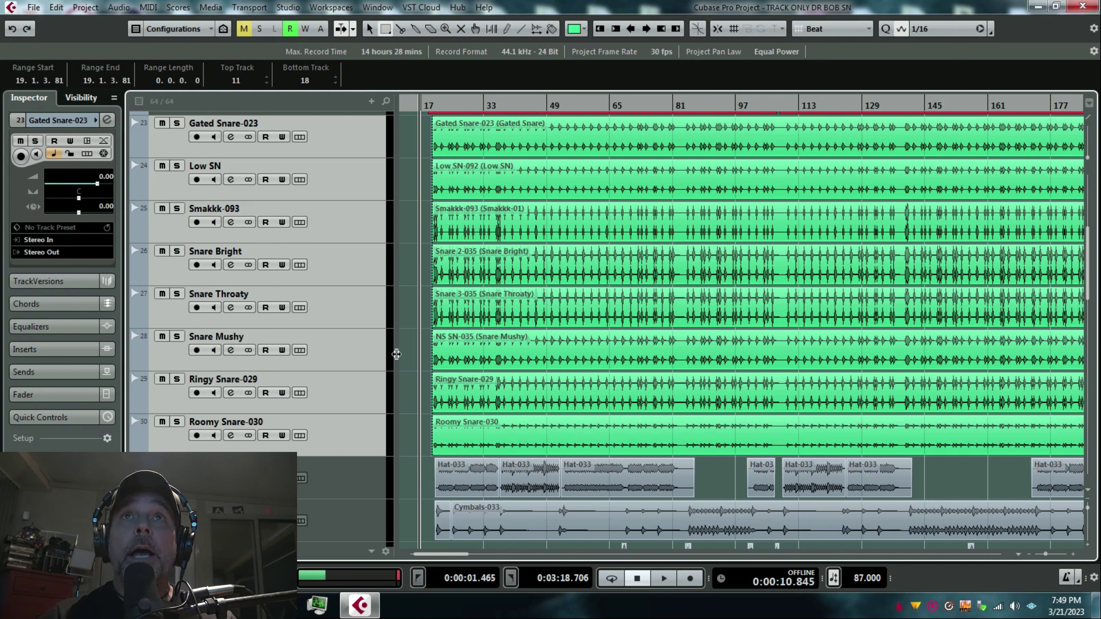
click(356, 153)
click(368, 186)
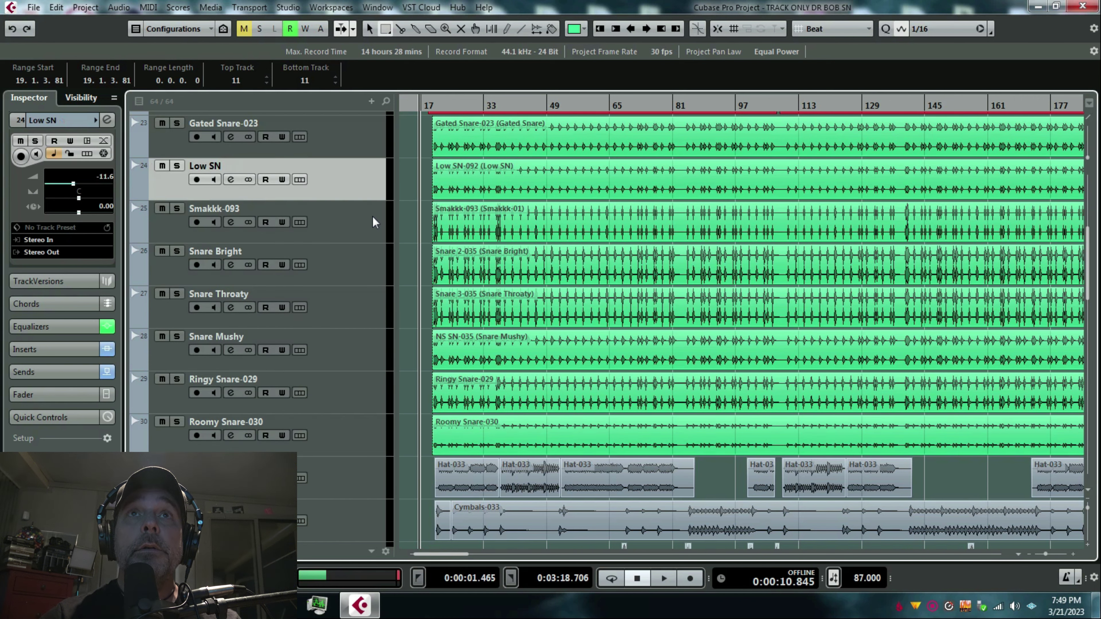
click(374, 222)
click(369, 272)
click(364, 310)
click(361, 360)
click(362, 389)
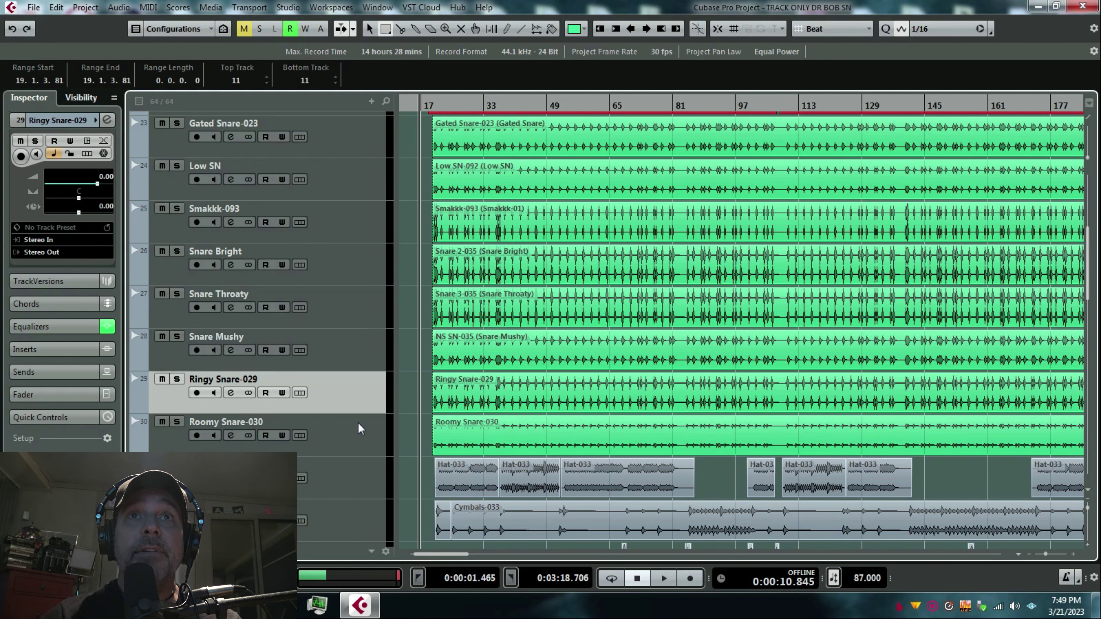
click(359, 431)
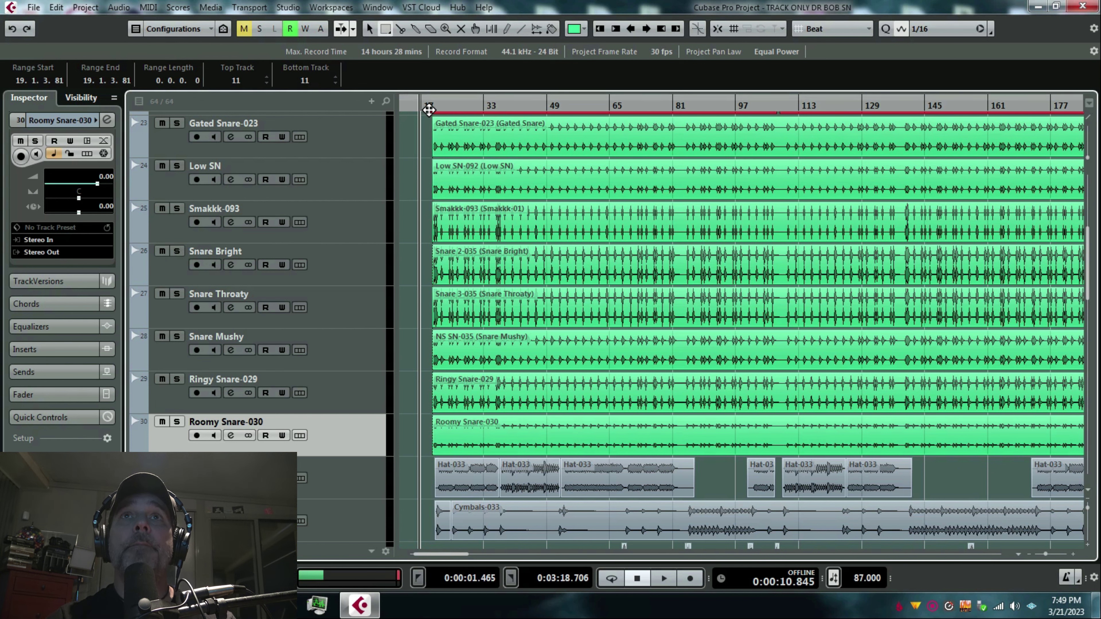
Audition Gated Snare-023 in solo from 0:00:14.160, check its channel settings, and release the solo
drag(430, 109, 430, 119)
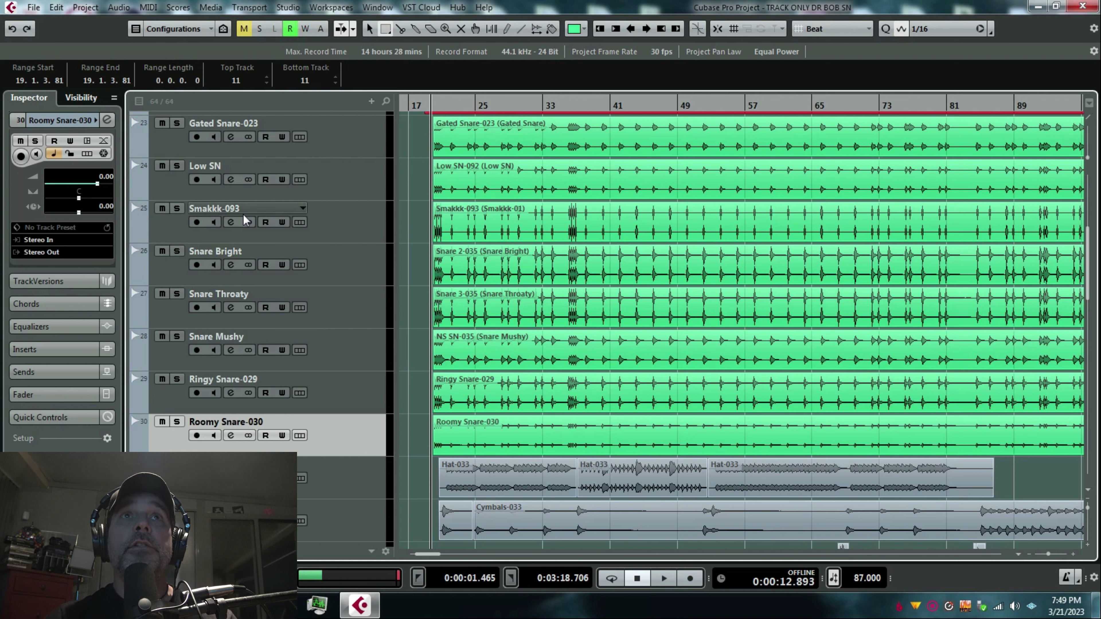
click(179, 123)
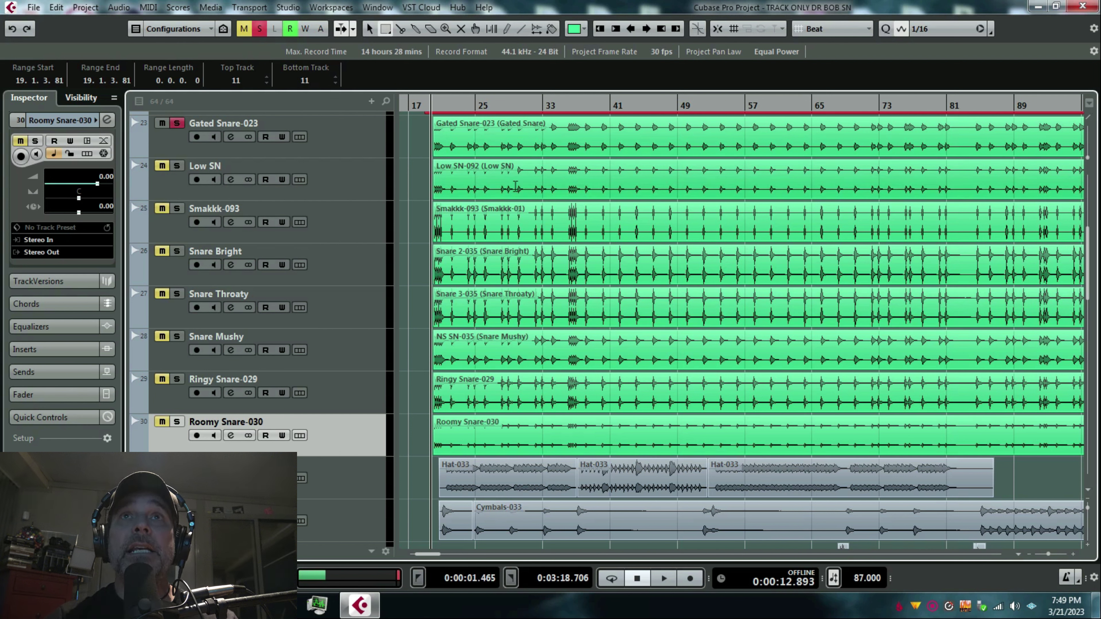
click(445, 109)
key(space)
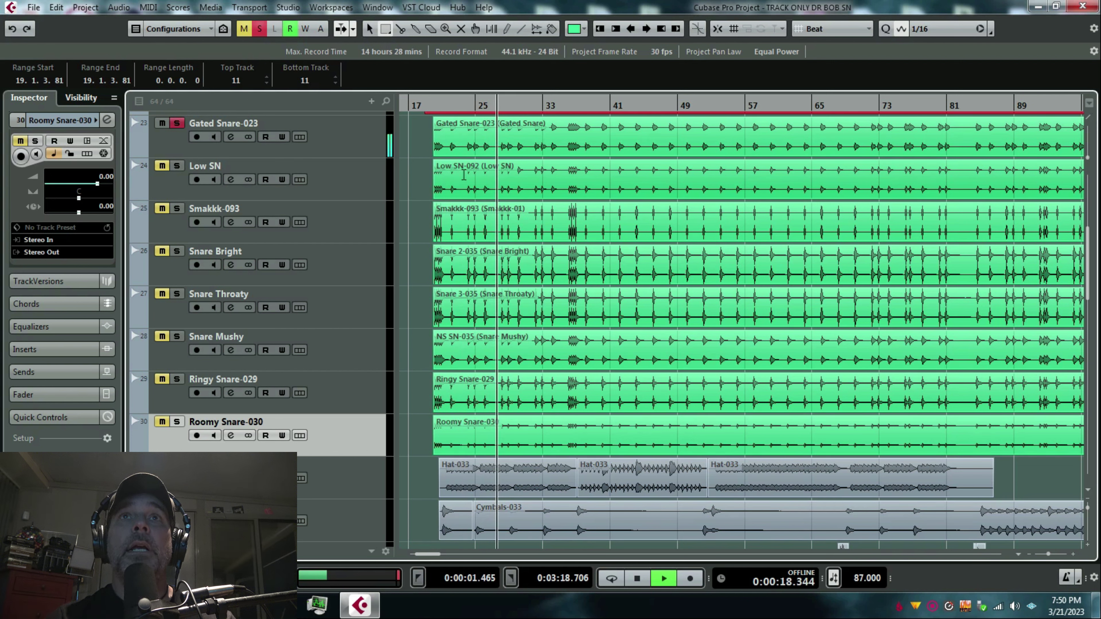
key(space)
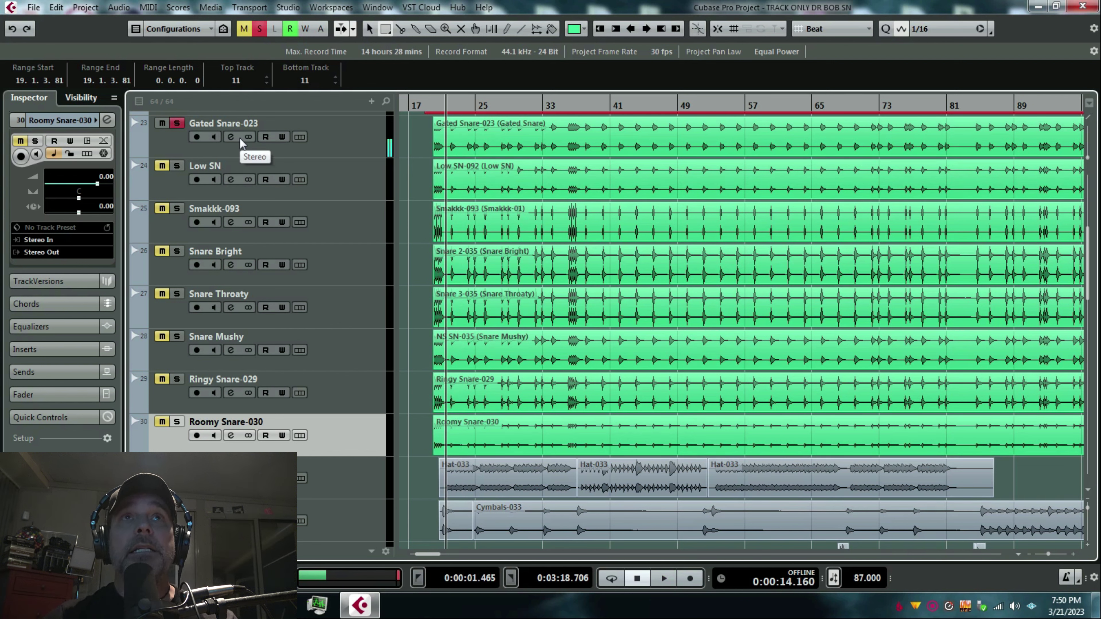
click(230, 137)
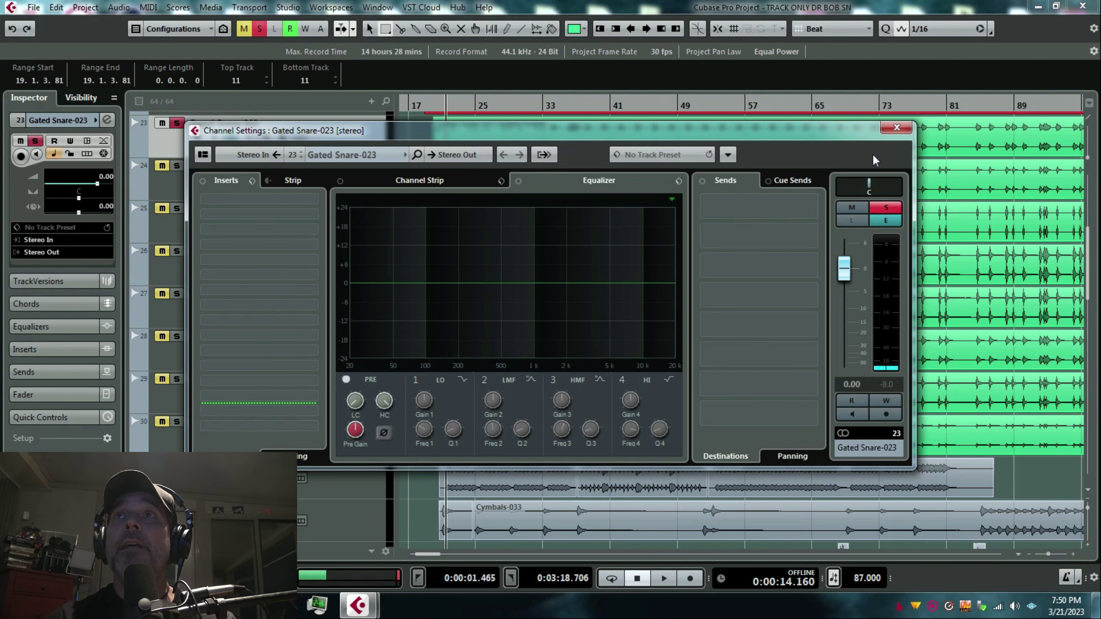
click(896, 127)
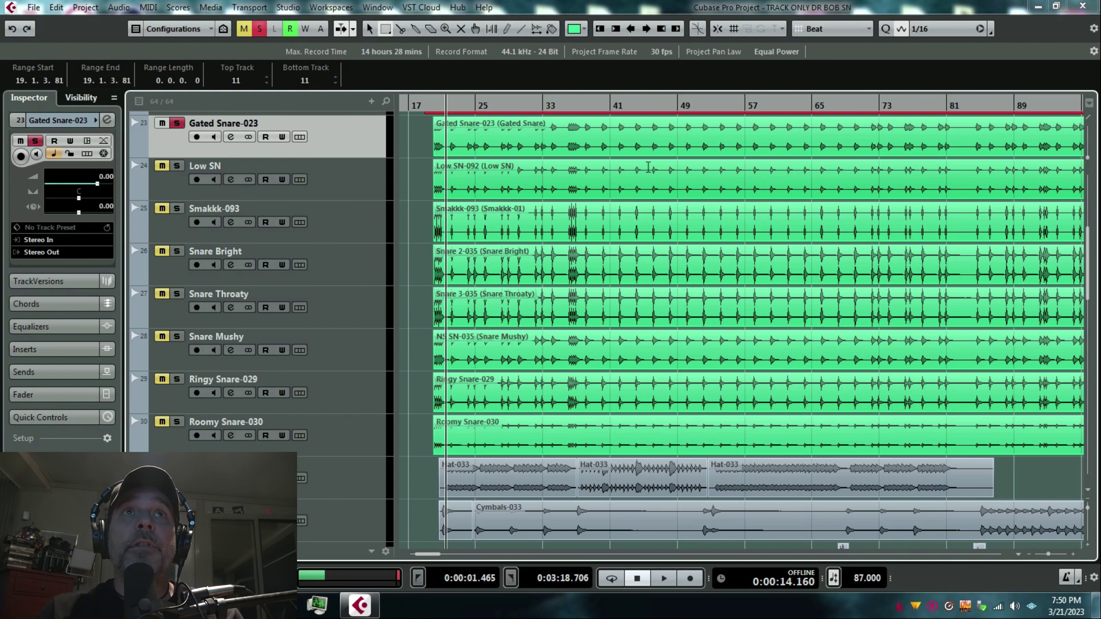
click(177, 122)
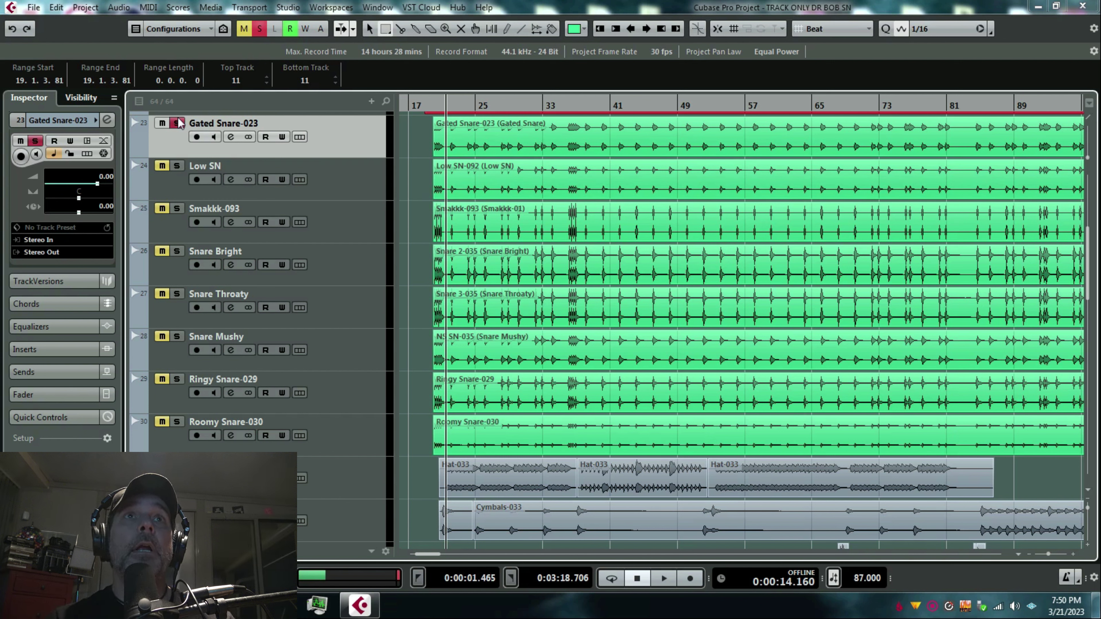
Solo and play the Smakkk-093 track while viewing its channel equalizer and sends
click(177, 209)
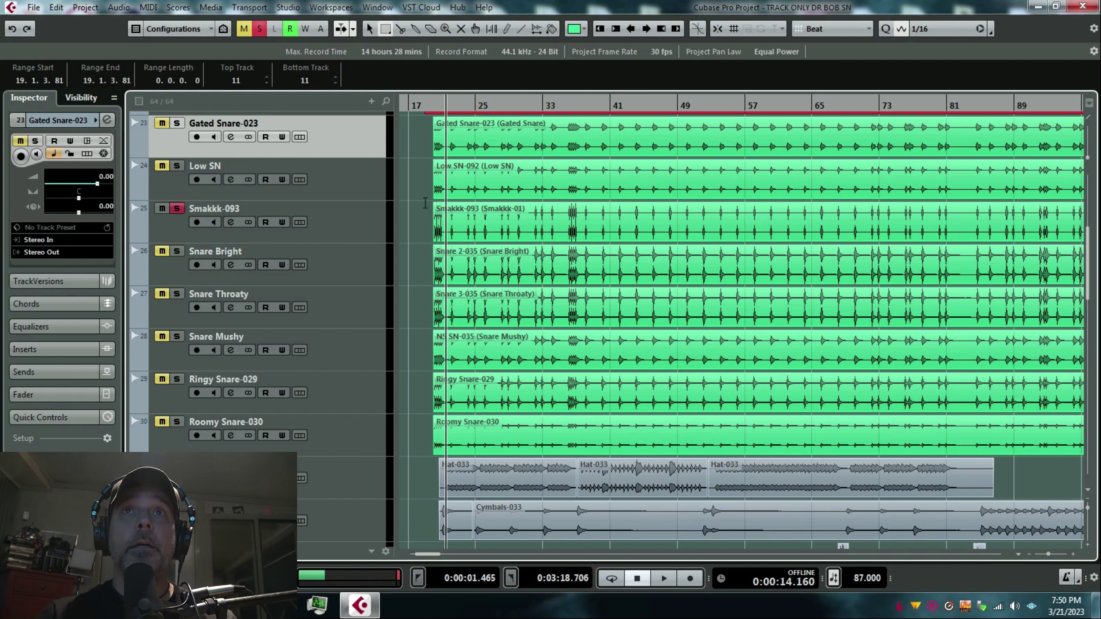
key(space)
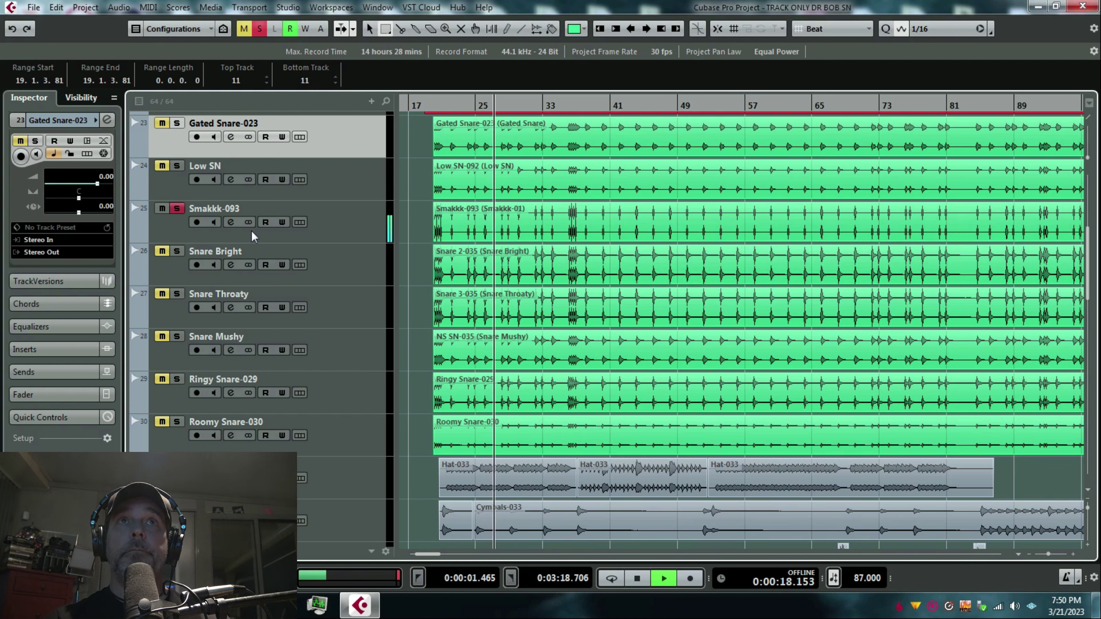
click(230, 222)
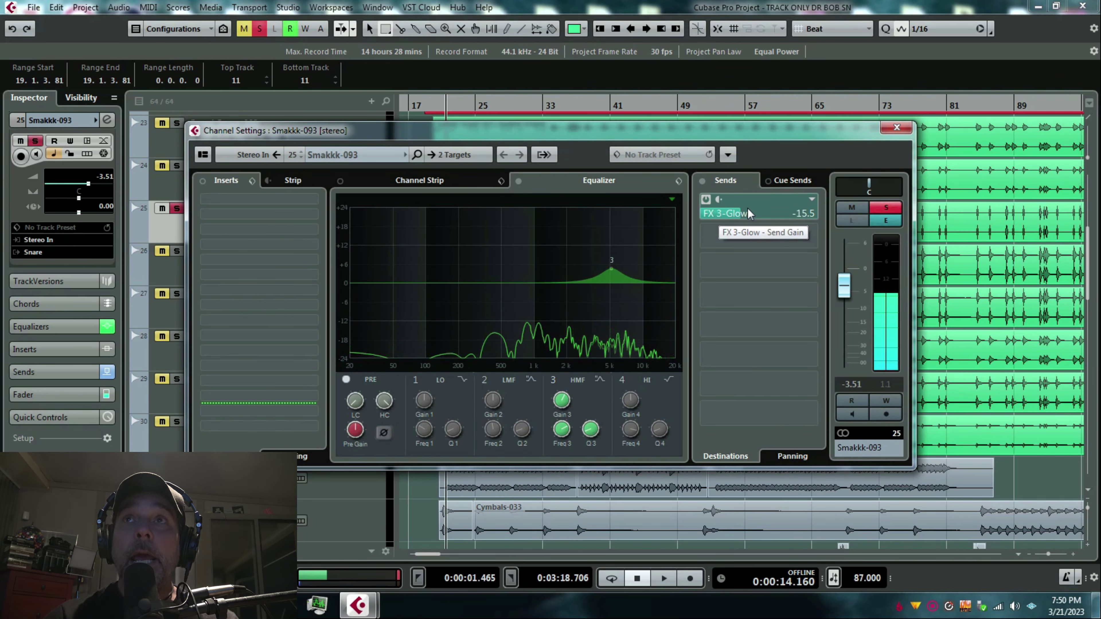
key(space)
Inspect the Glow effect on Smakkk-093's FX 3 send, and close the settings and release the track's solo
right_click(742, 210)
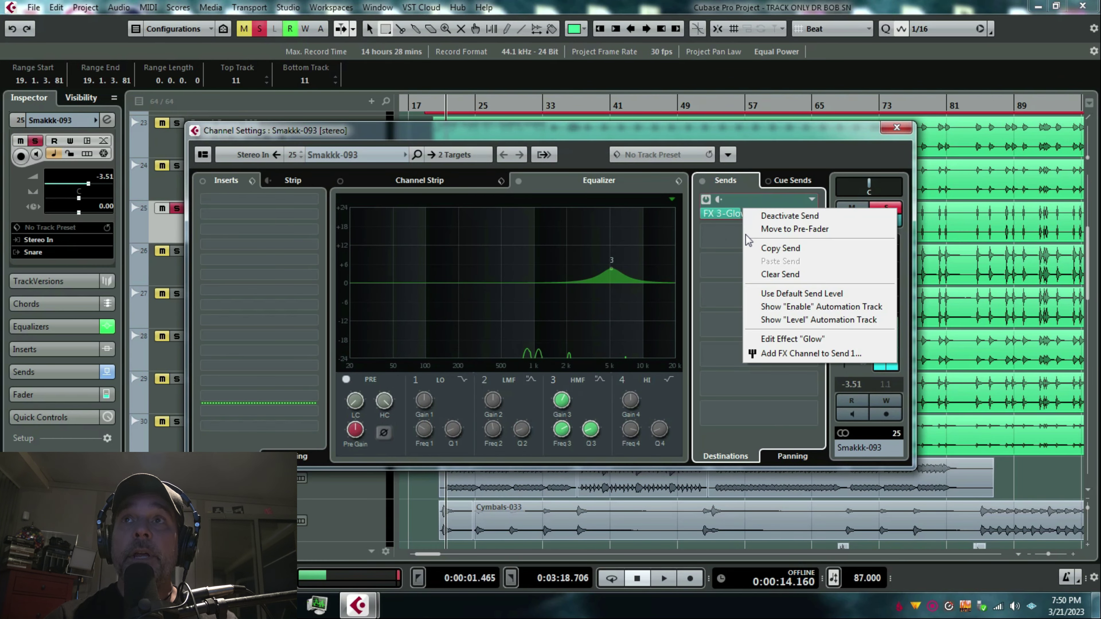
click(775, 338)
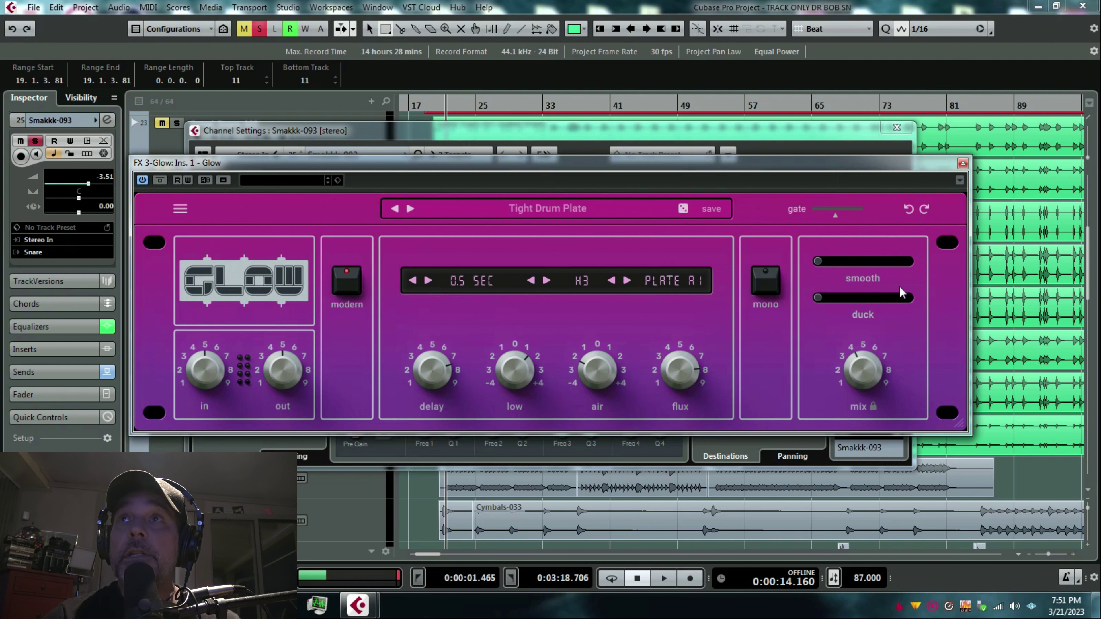
click(961, 165)
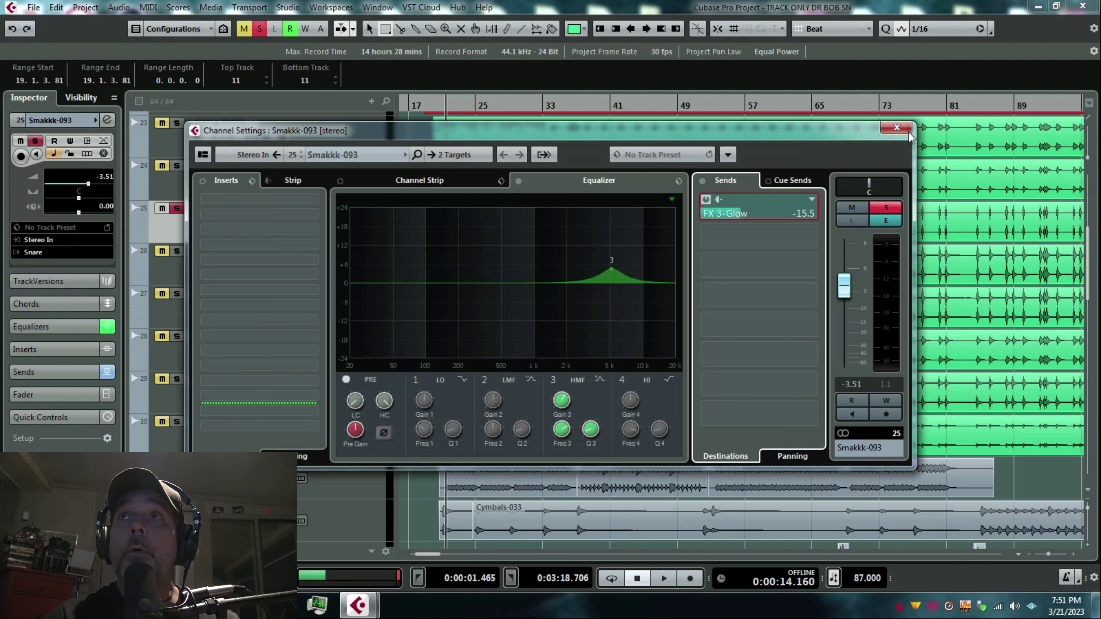
click(896, 127)
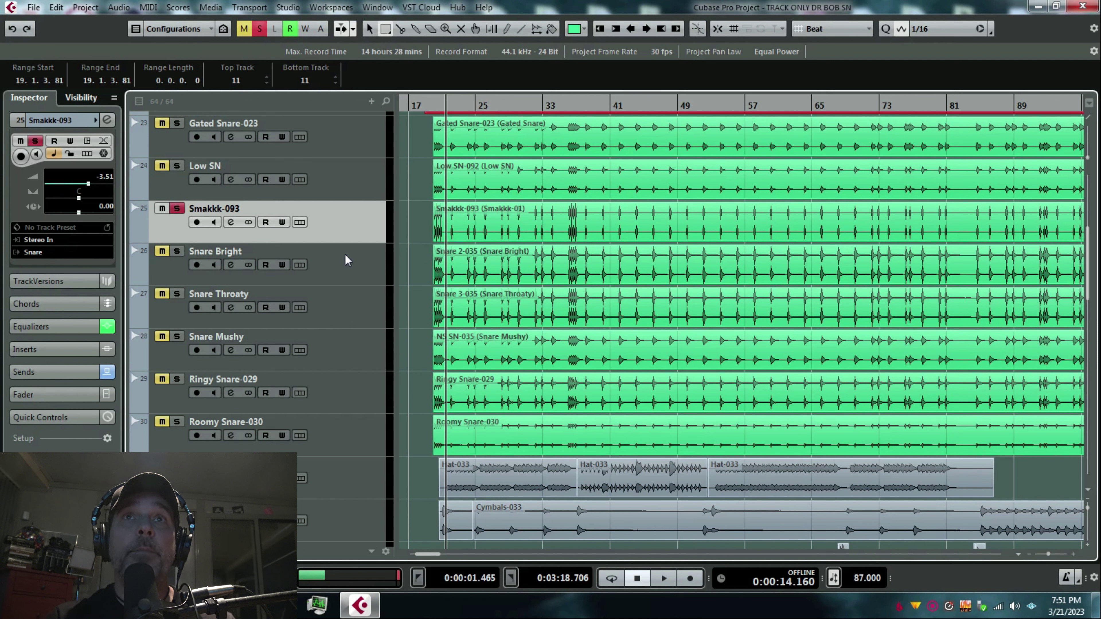
click(178, 209)
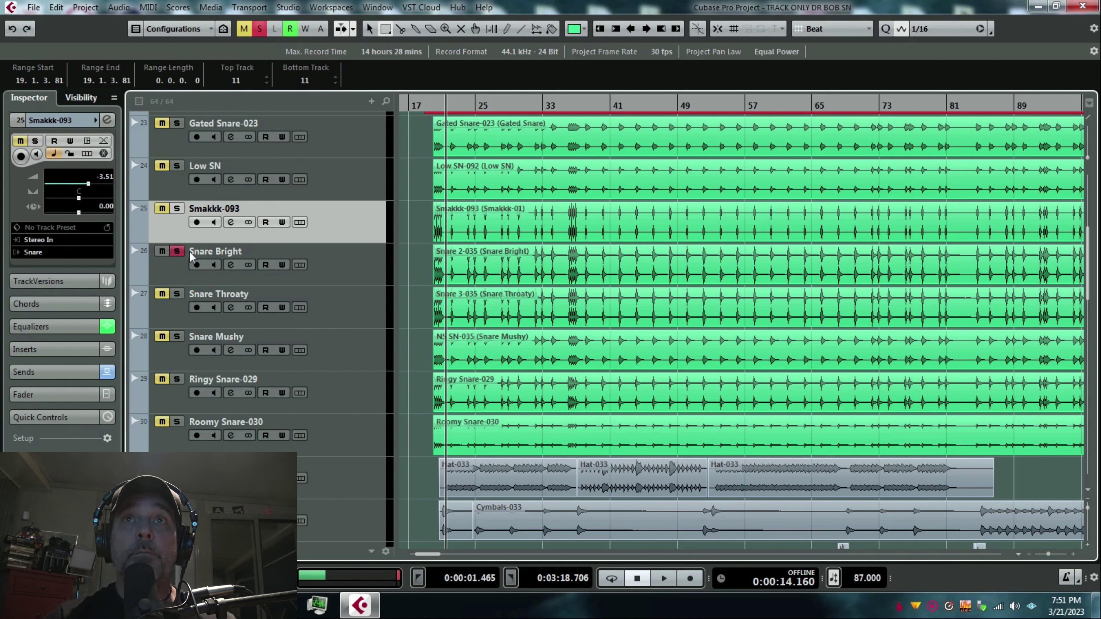
Audition the Snare Bright track in solo and release its solo
click(176, 251)
key(space)
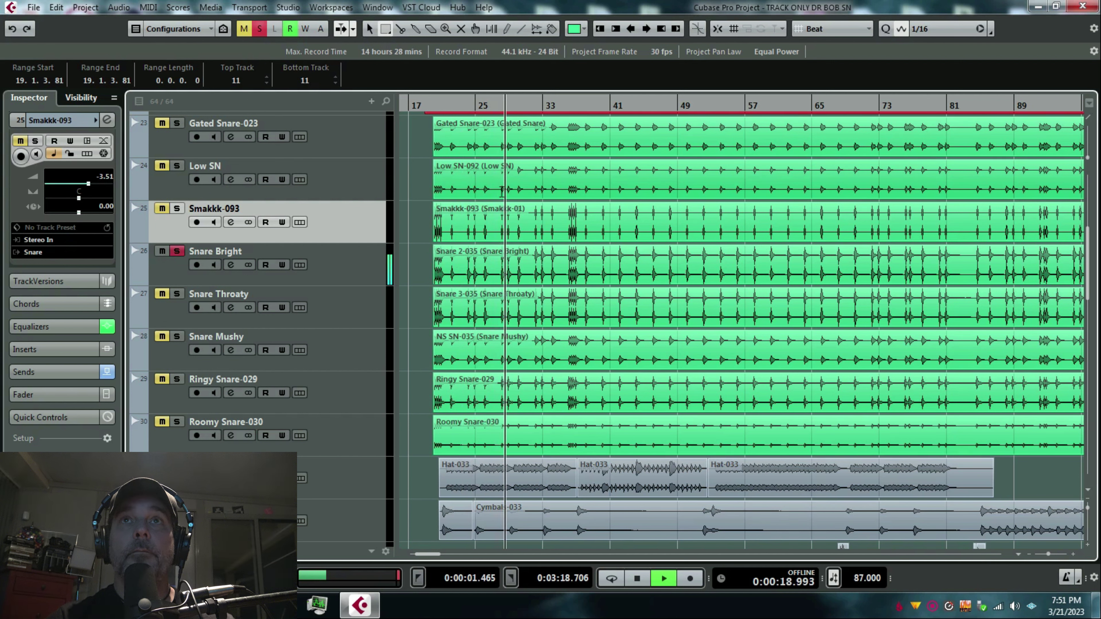
key(space)
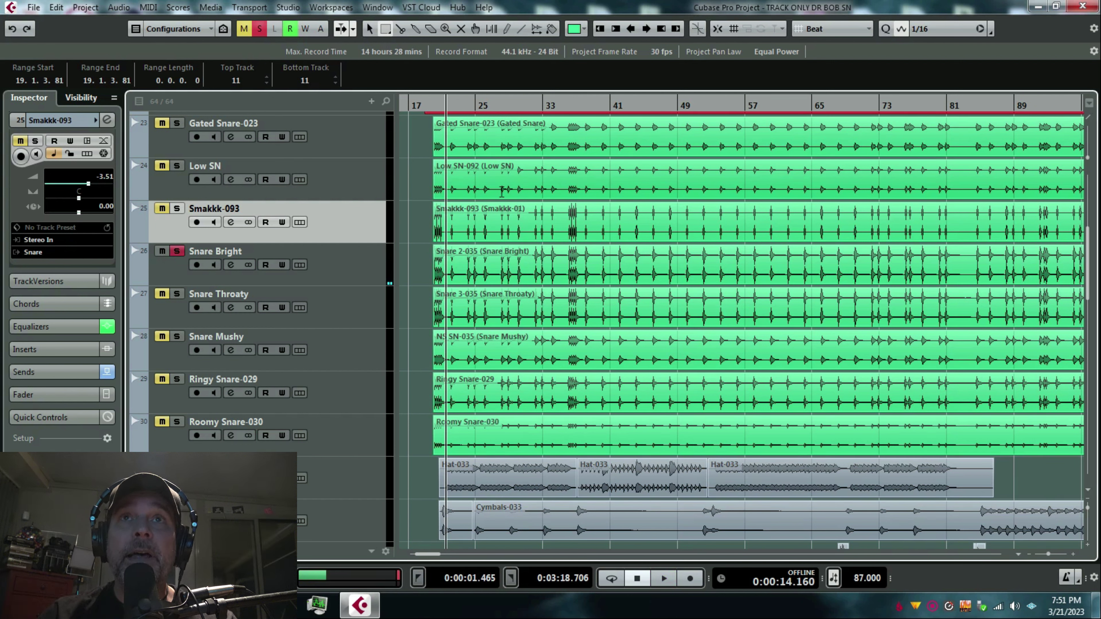
click(177, 251)
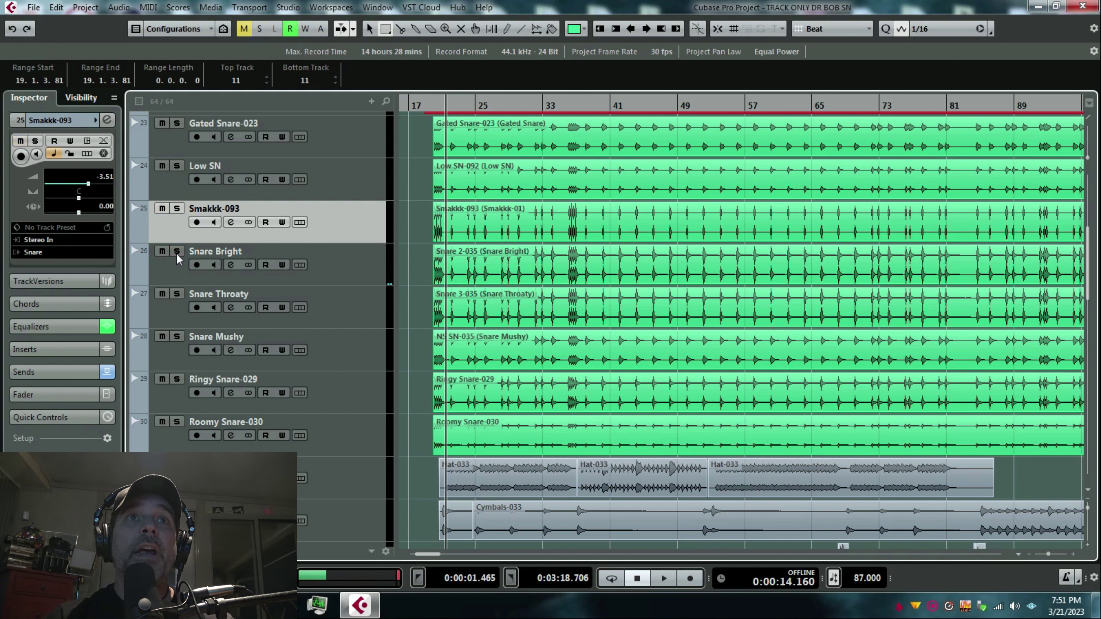
Solo and play the Snare Throaty track while examining its channel equalizer curve around the low-mid boost
click(176, 294)
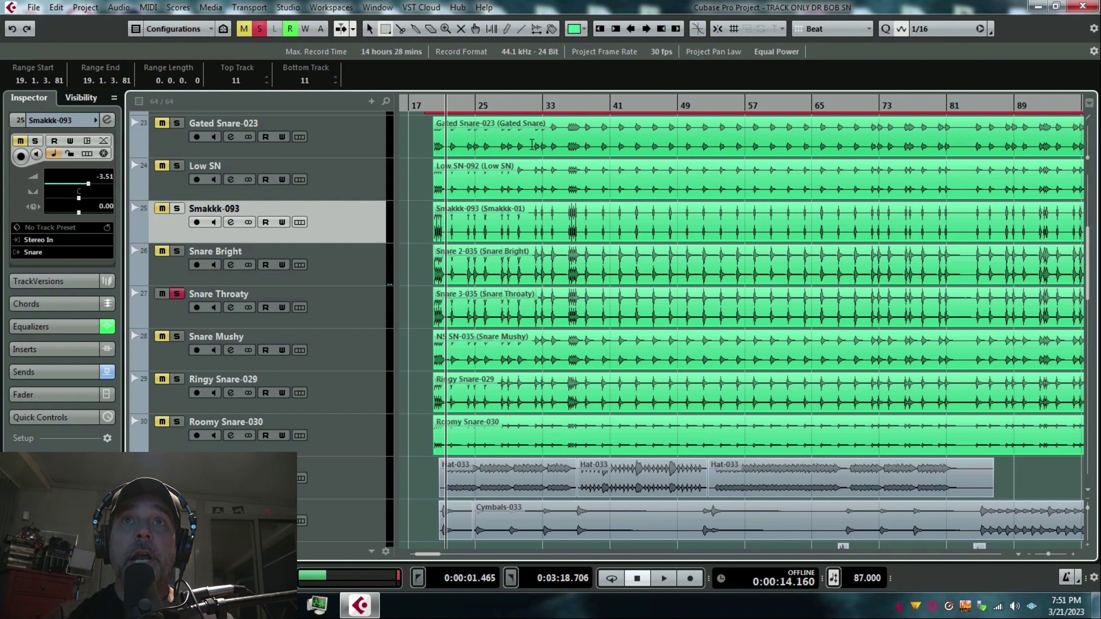
key(space)
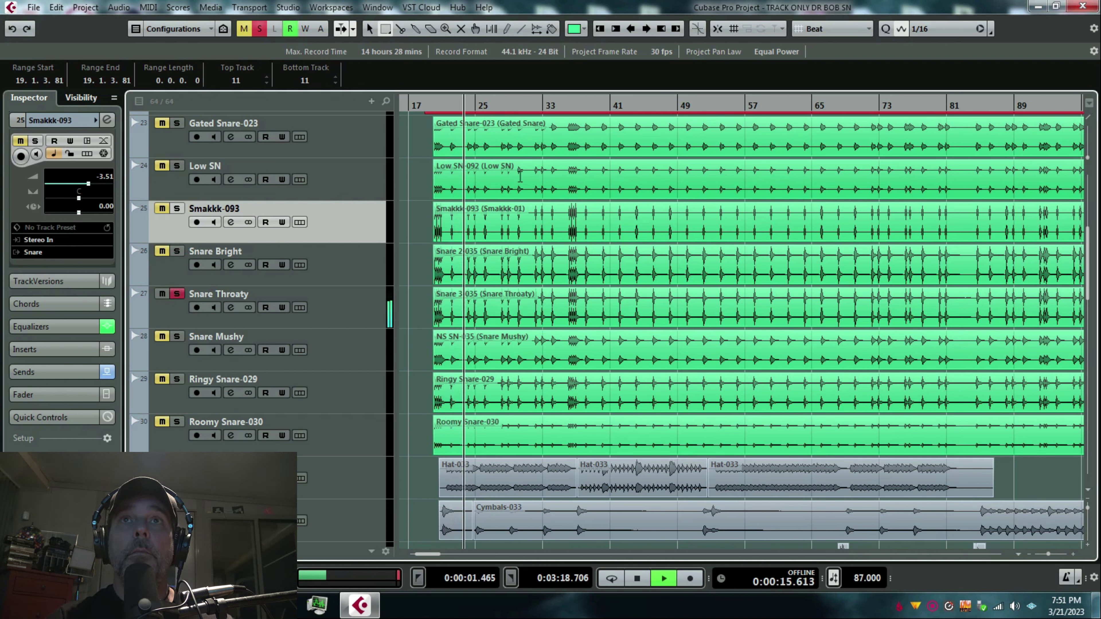
click(230, 307)
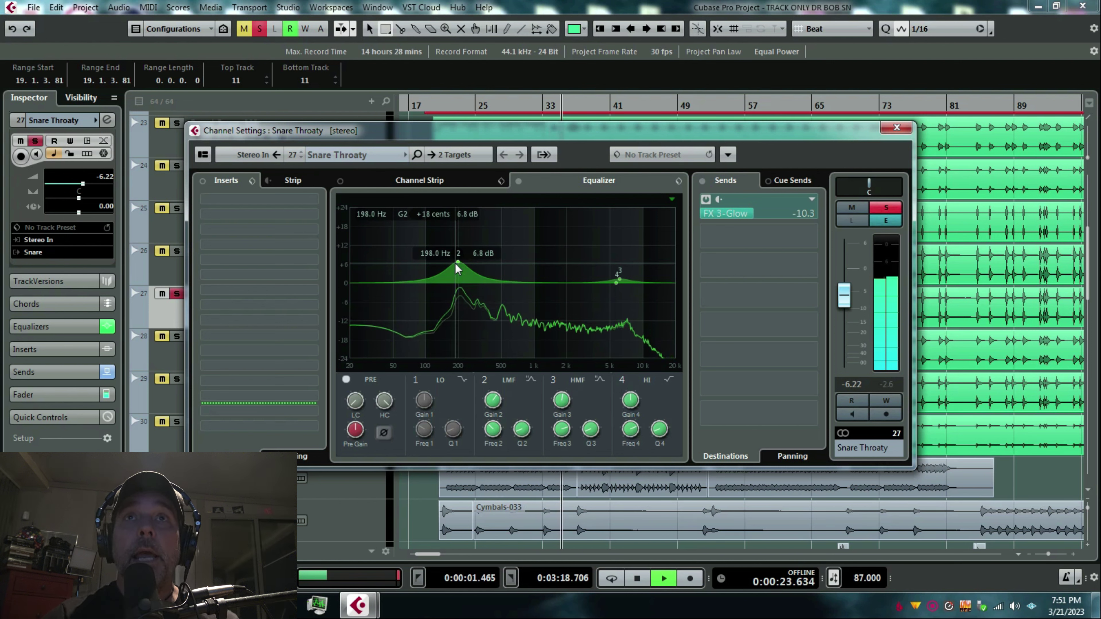
key(space)
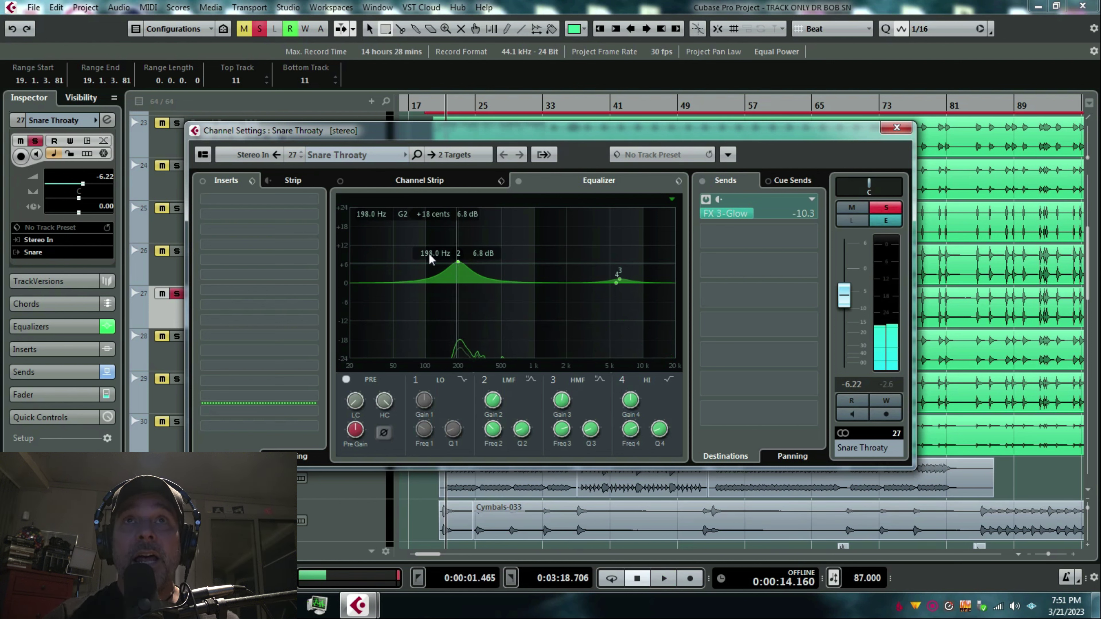
Compare Snare Throaty with its equalizer bypassed and active during playback, and close its channel settings and release the solo
click(519, 182)
key(space)
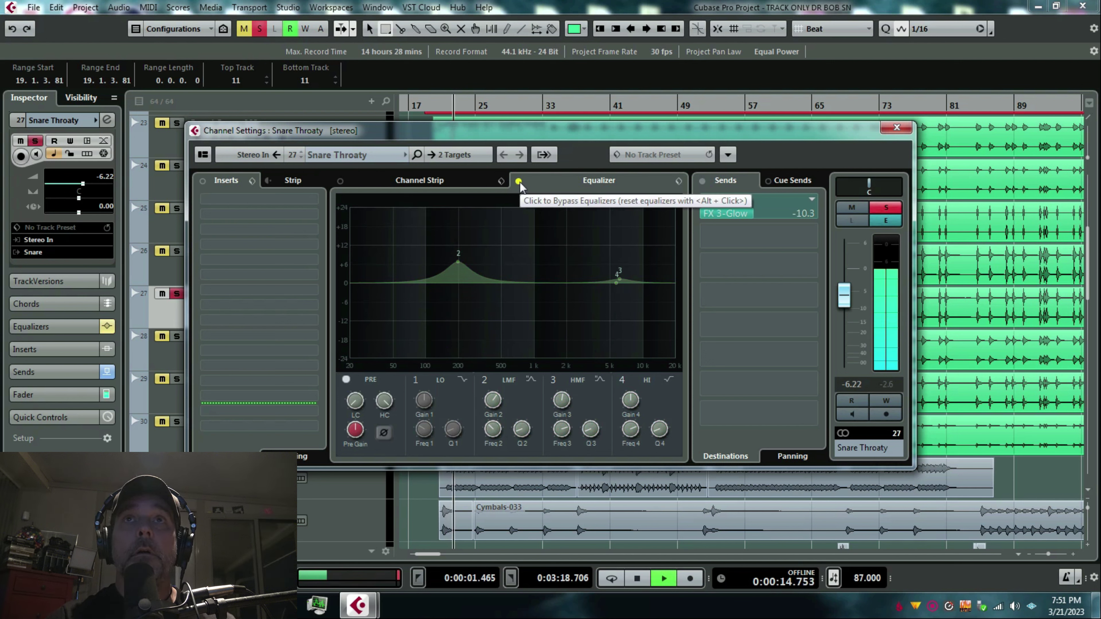
click(519, 181)
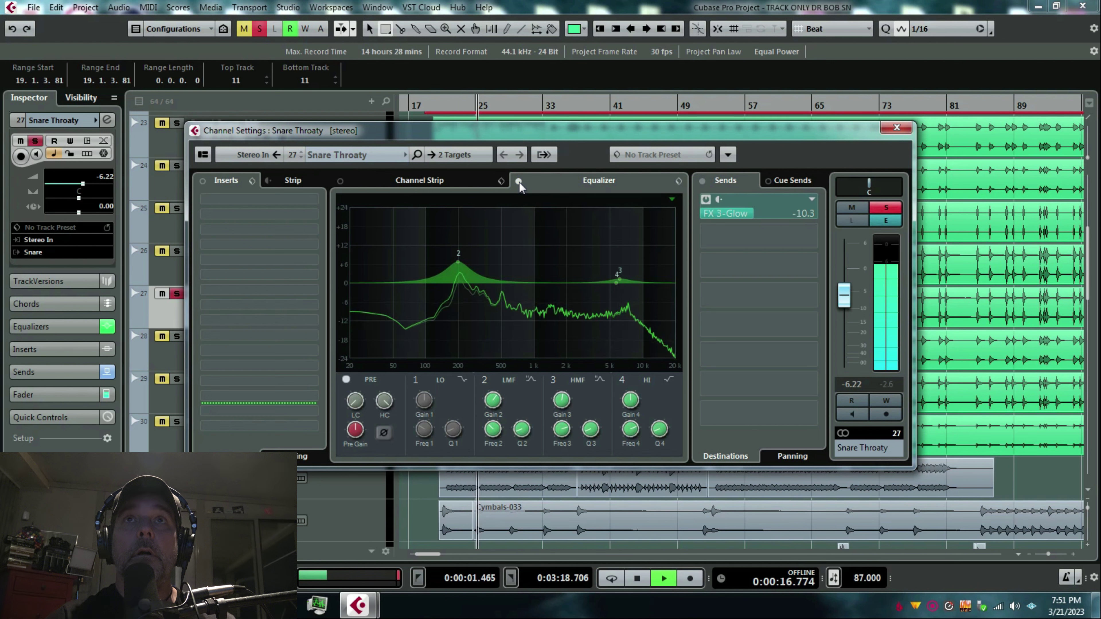
key(space)
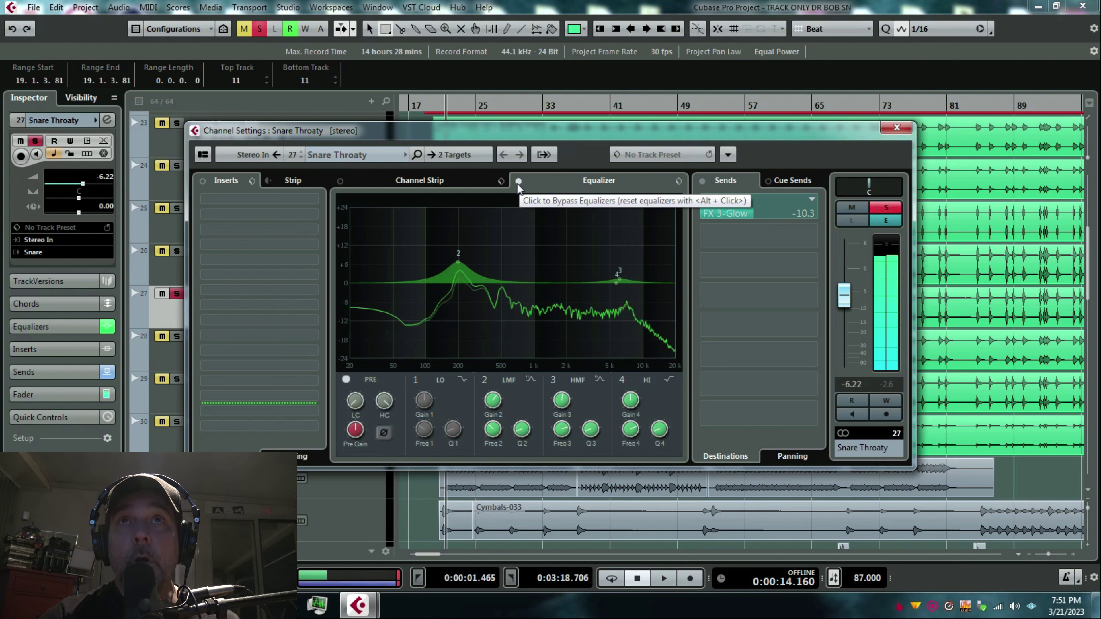
click(896, 128)
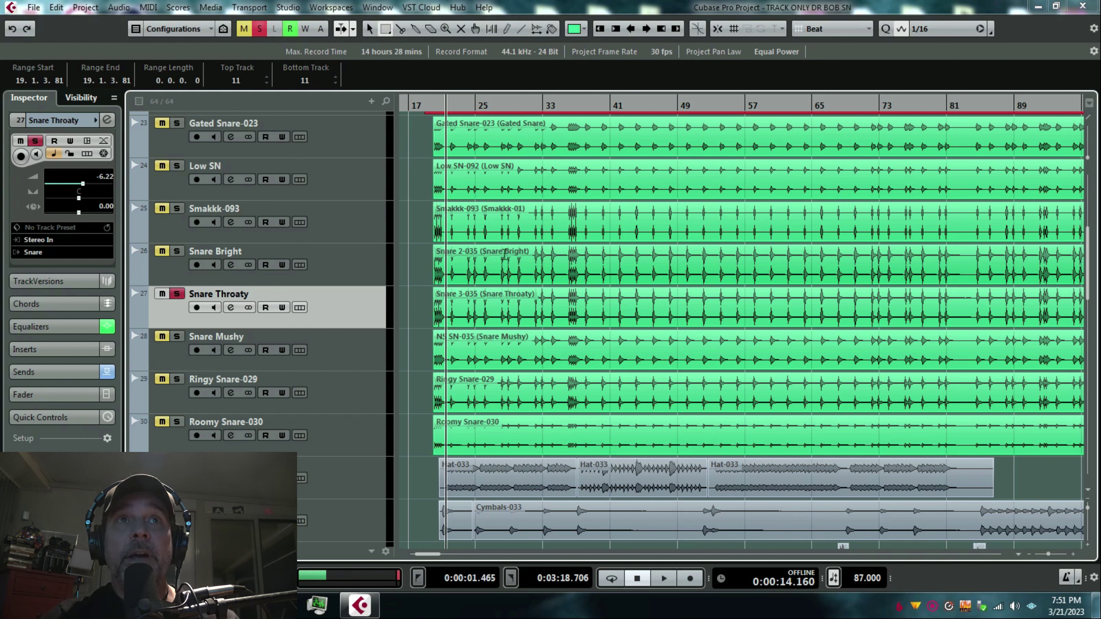
click(179, 298)
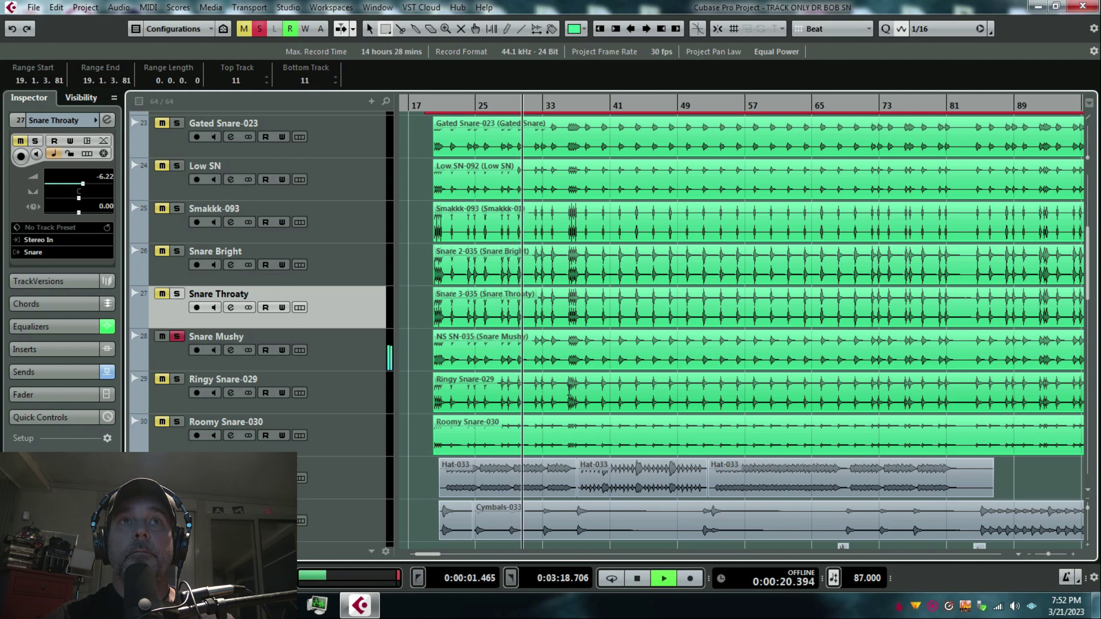
Finish auditioning Snare Mushy, and play the soloed Ringy Snare-029 while viewing its channel equalizer
key(space)
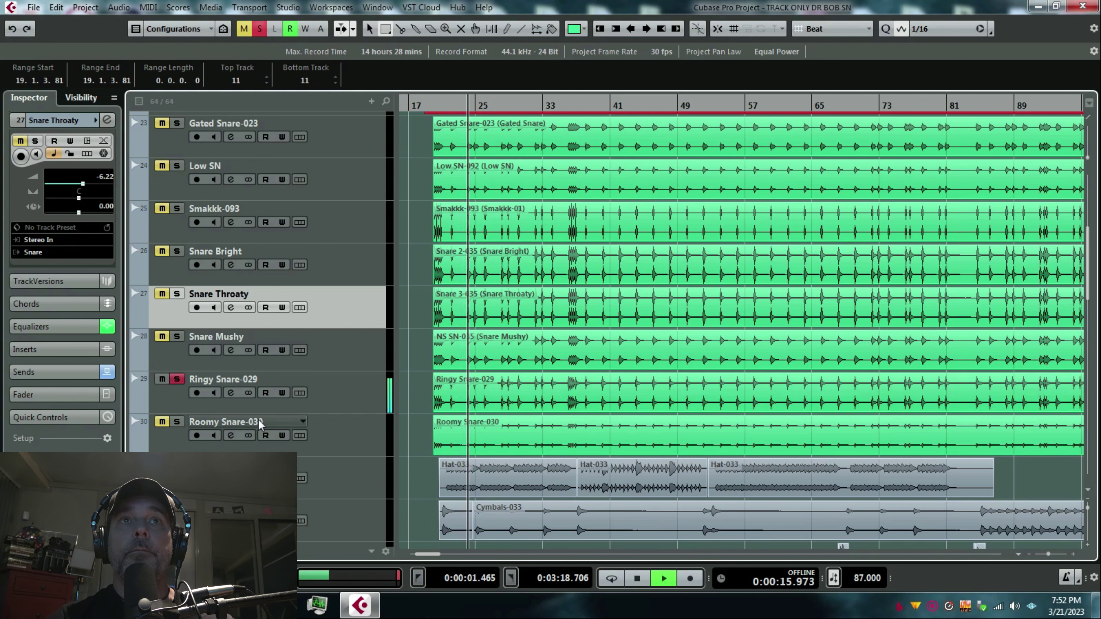
click(231, 393)
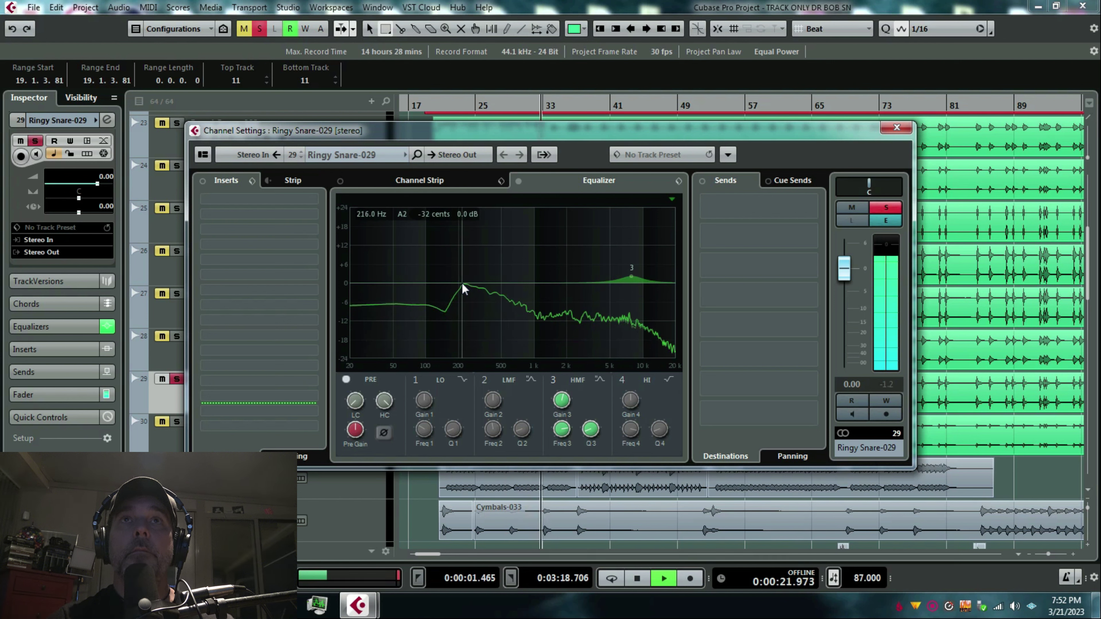
key(space)
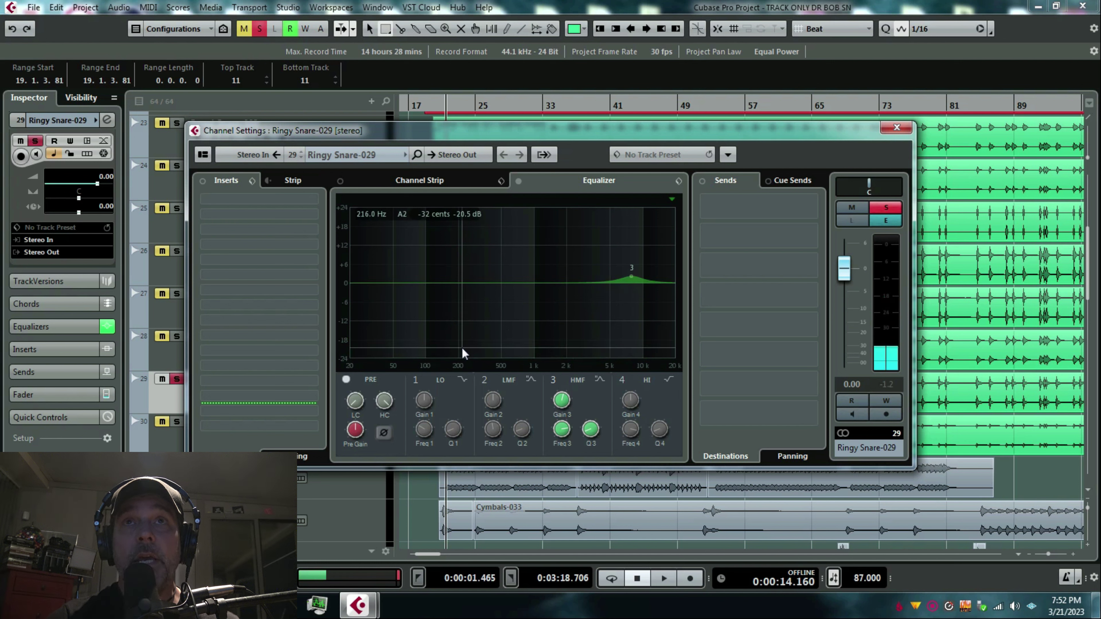
Play the soloed Ringy Snare-029 once more with its equalizer curve shown, and close its channel settings
key(space)
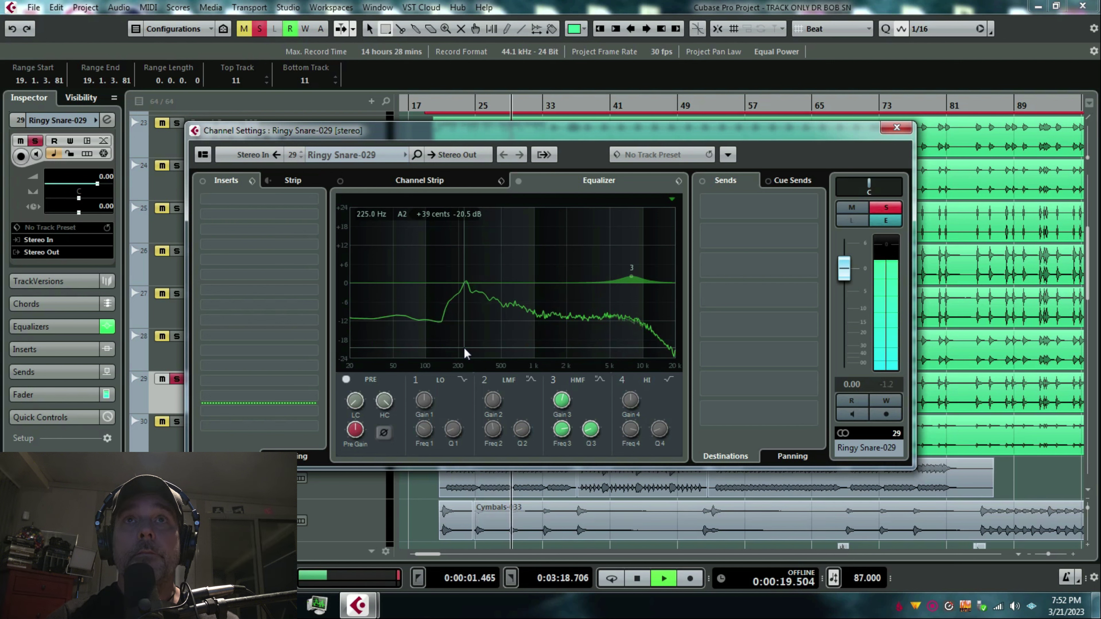
key(space)
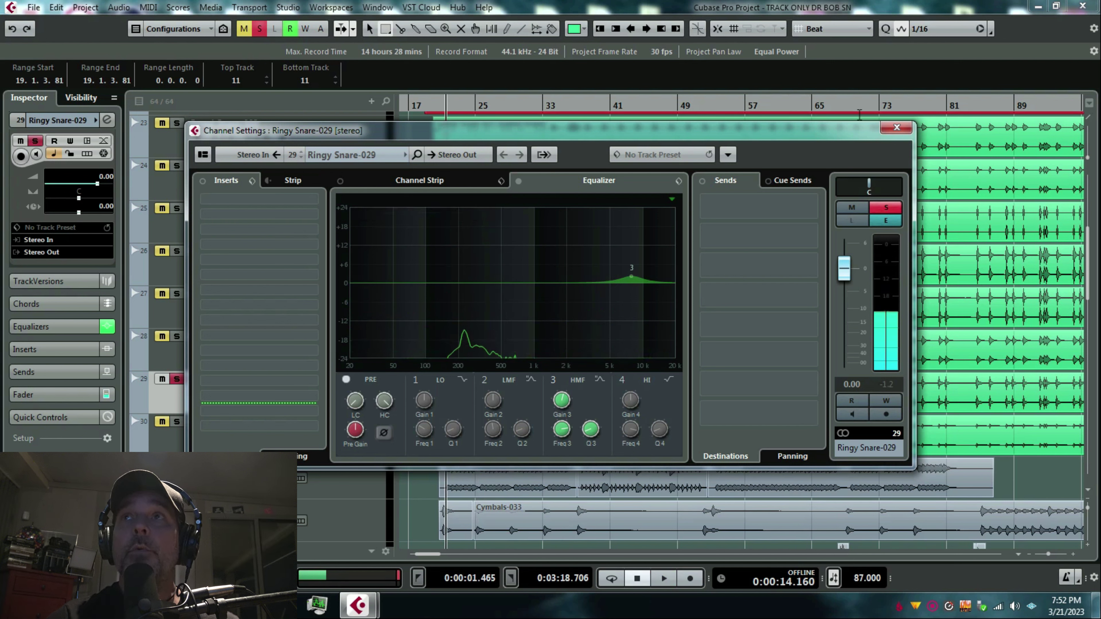
click(902, 129)
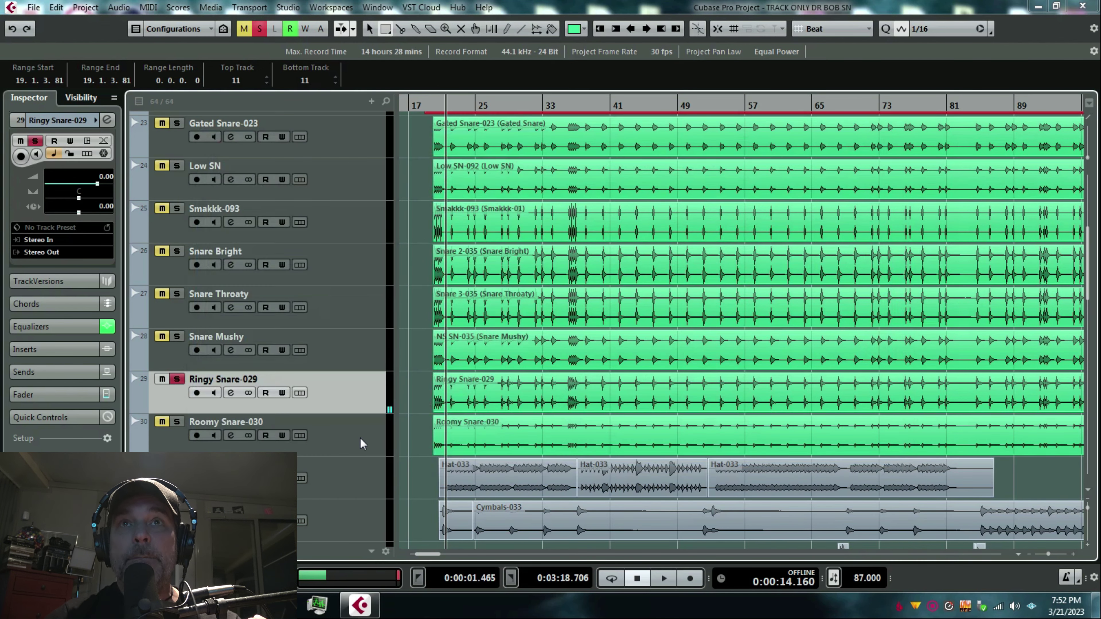
Release the solo on Ringy Snare-029 and audition Roomy Snare-030 in solo, releasing its solo at the end
click(177, 380)
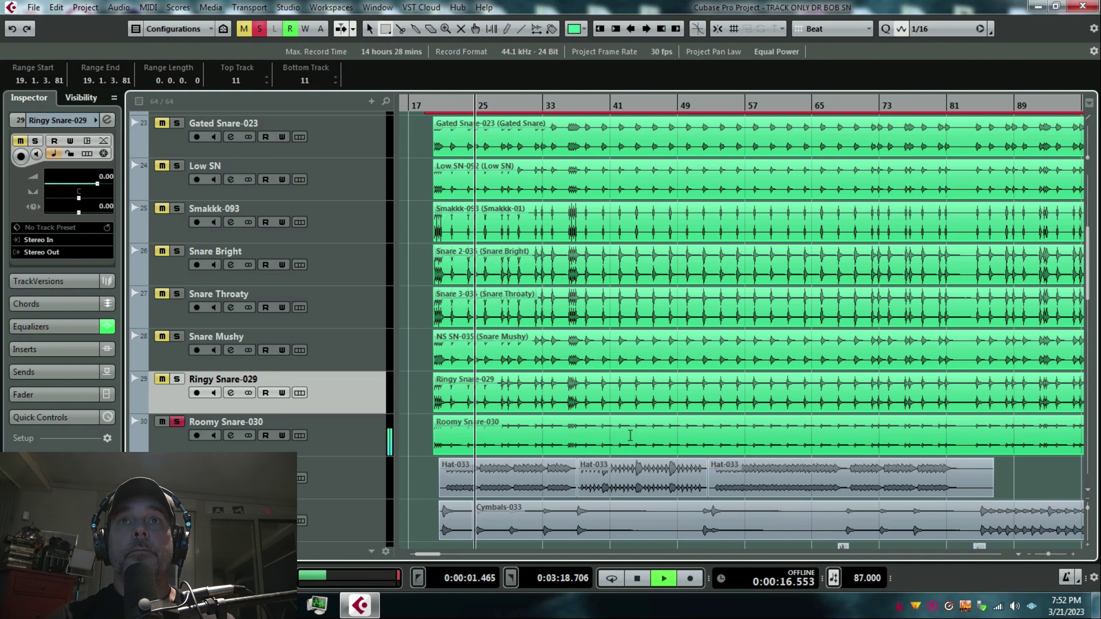
key(space)
click(177, 421)
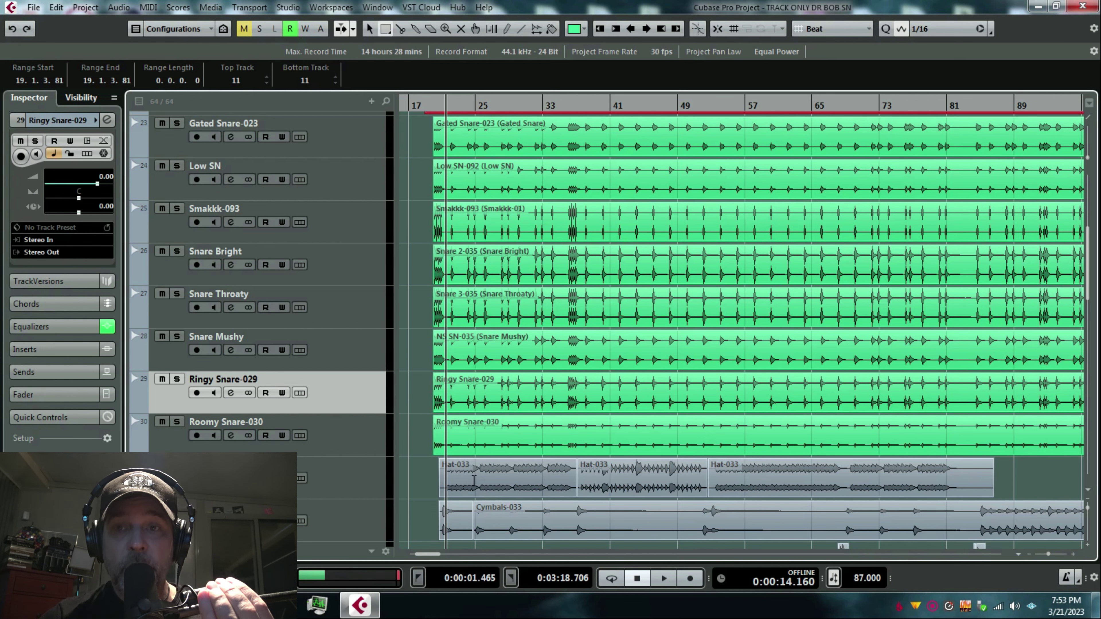
Play the full drum mix from about bar 35 and compare it with Low SN muted and unmuted
scroll(377, 466, up, 2)
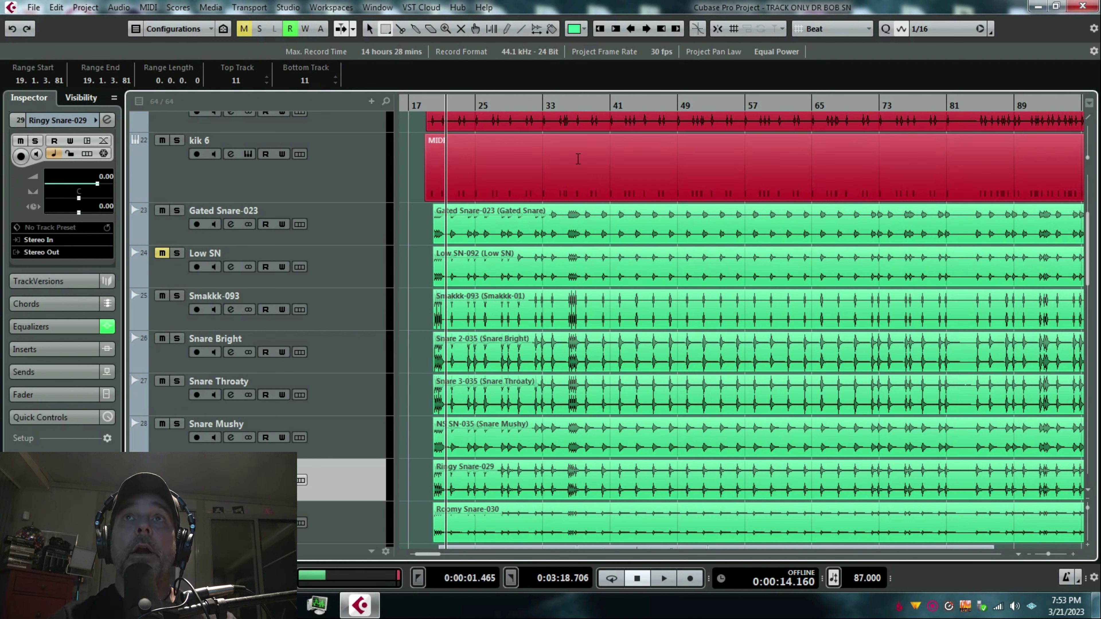
click(567, 106)
drag(567, 108, 564, 108)
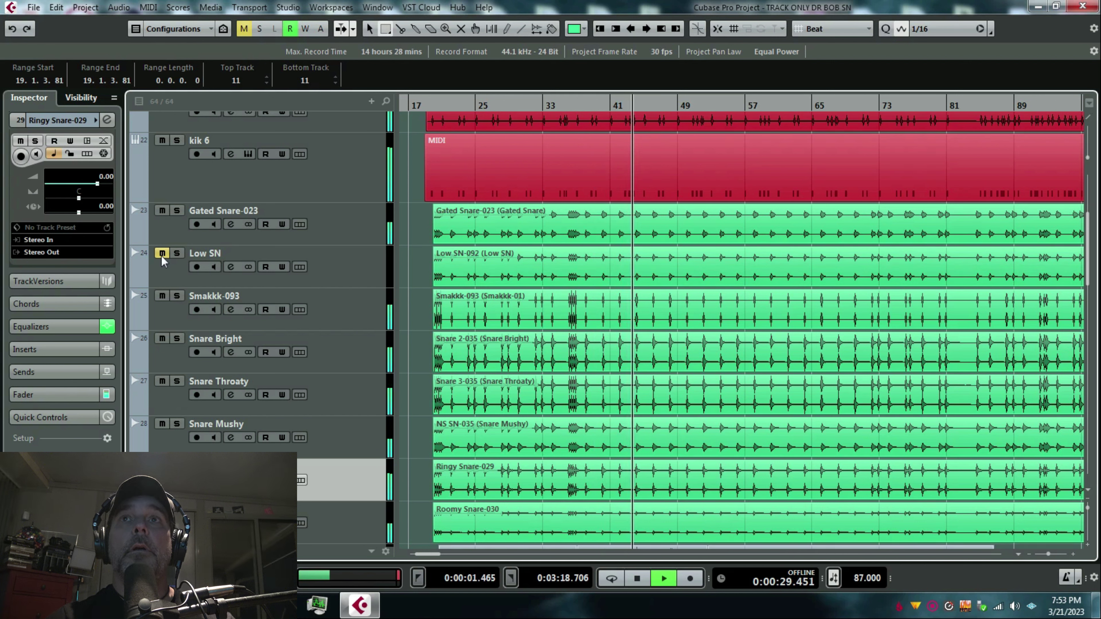
key(space)
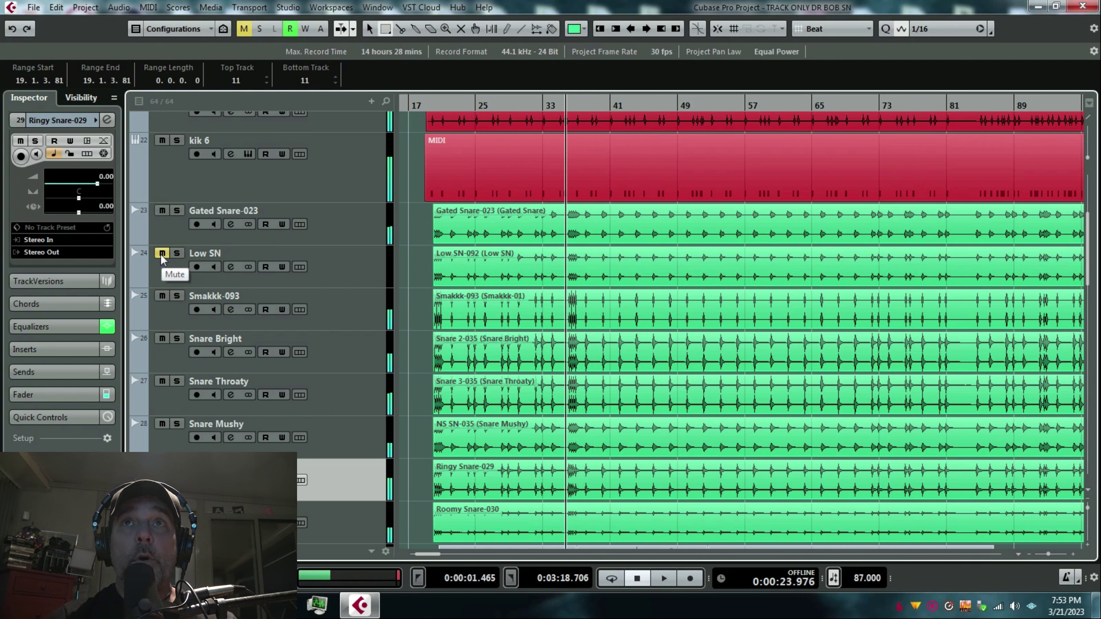
key(space)
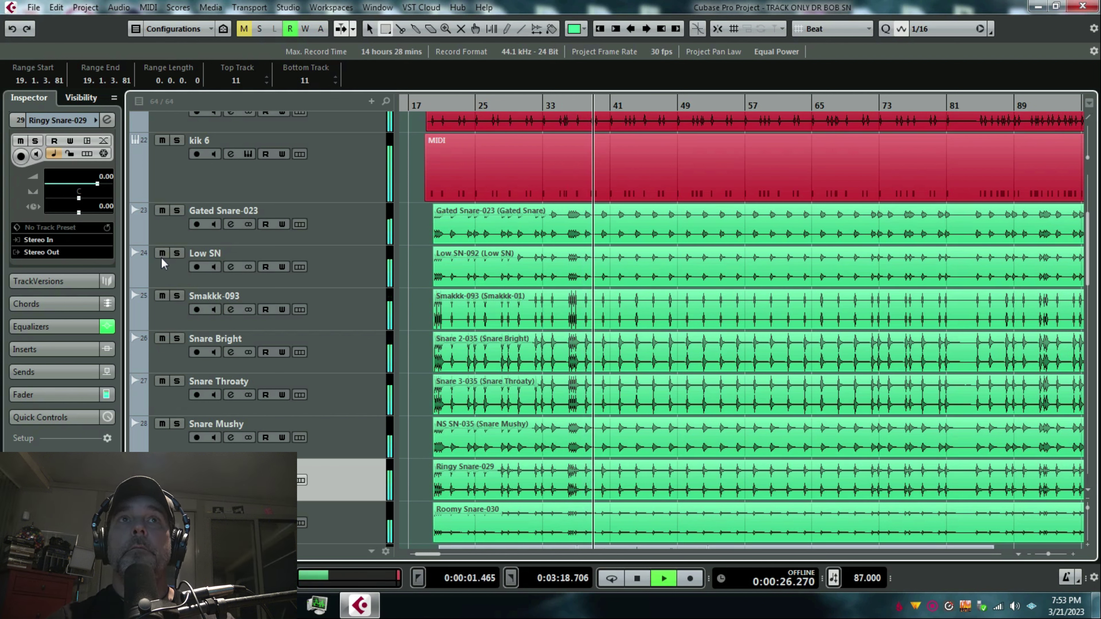
Solo Low SN and slightly raise the low-mid band near 154 Hz in its channel equalizer
click(176, 253)
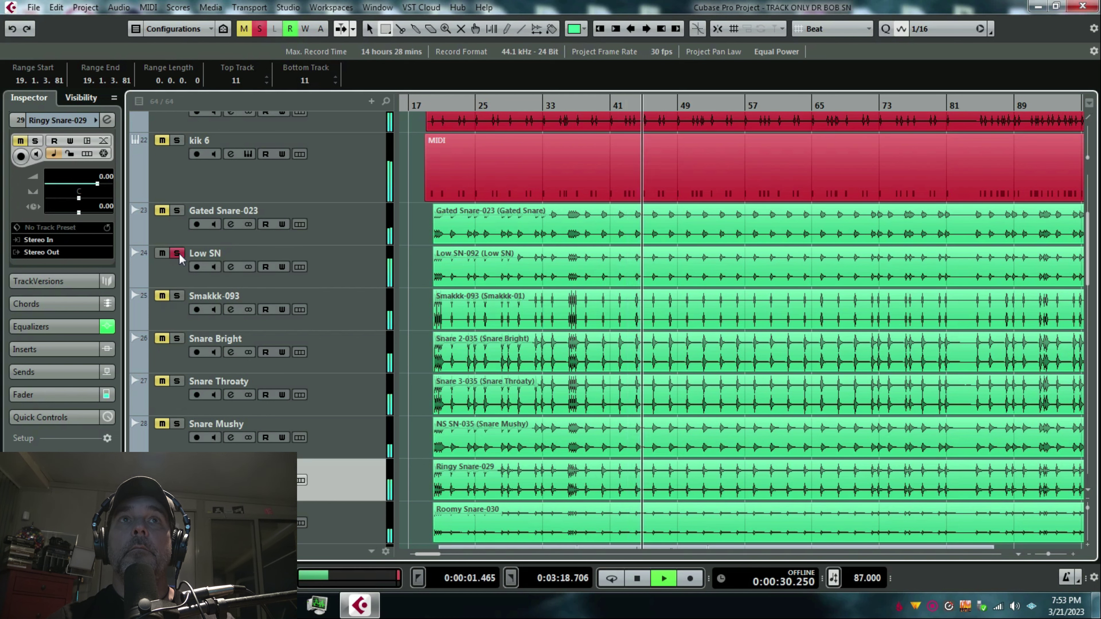
click(231, 267)
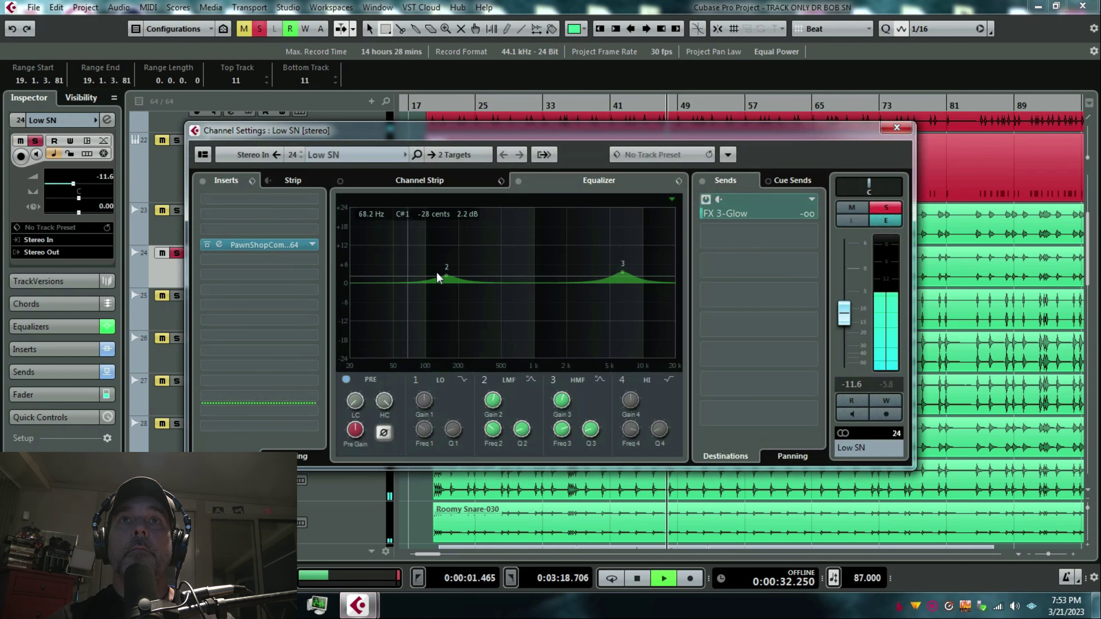
key(space)
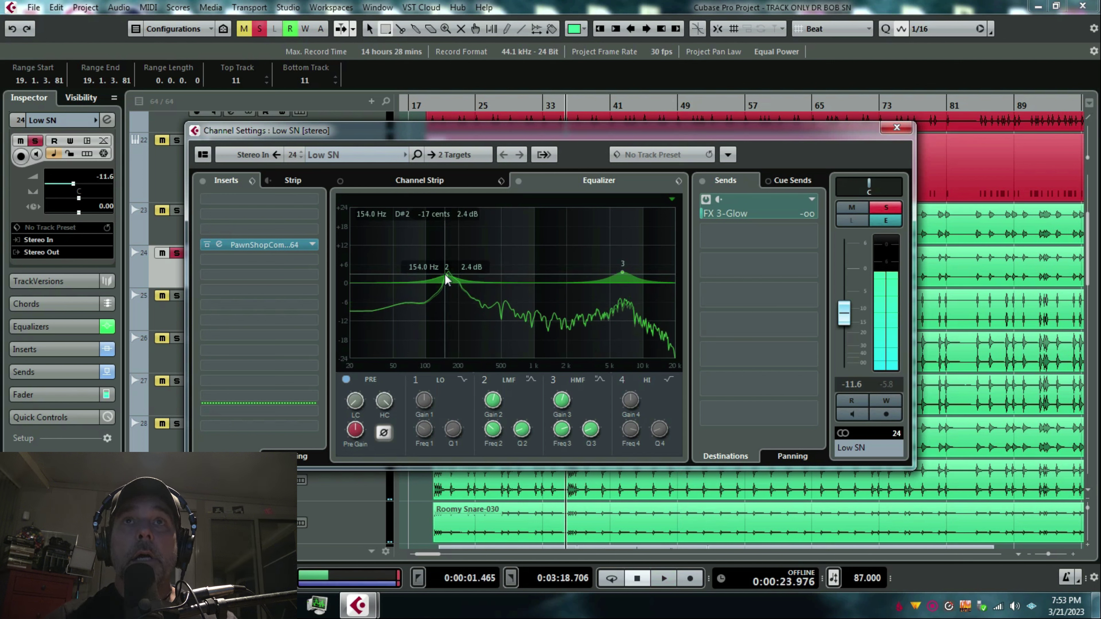
drag(447, 277, 445, 271)
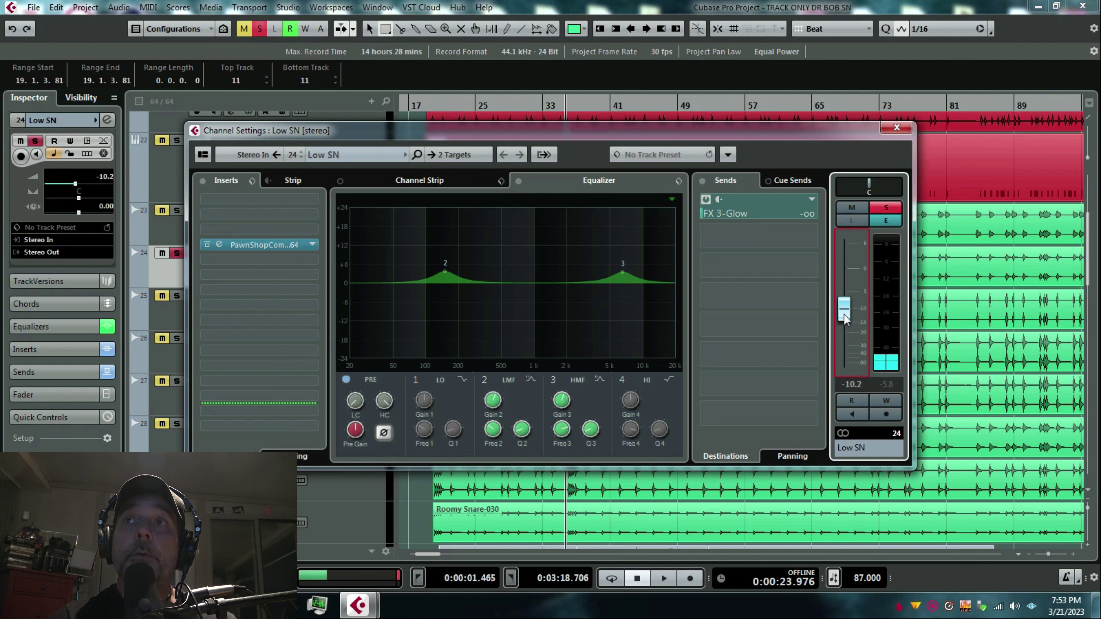
Raise the Low SN fader to -9.55 dB and release its solo, leaving the channel settings
drag(844, 314, 843, 307)
click(886, 214)
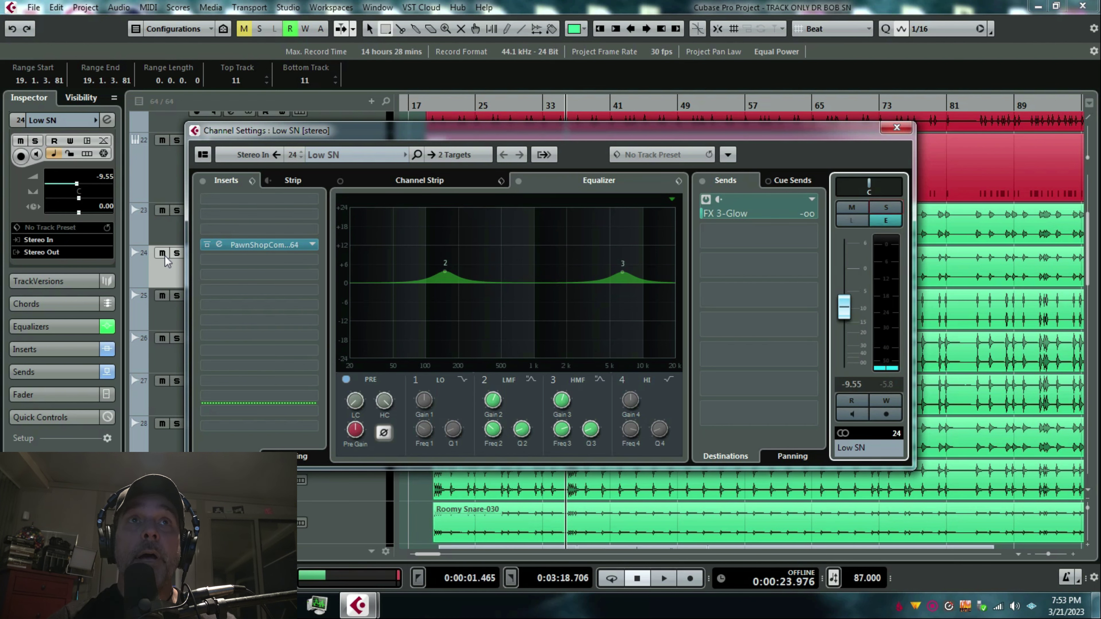
click(171, 269)
Play the drum mix and compare it with the adjusted Low SN track muted and unmuted
key(space)
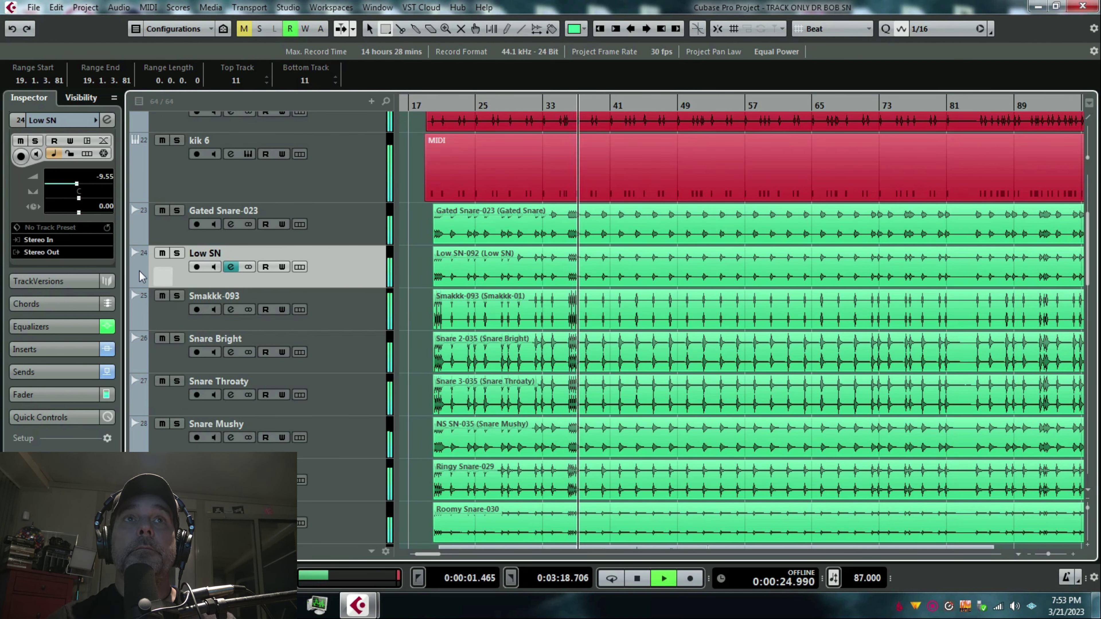
click(161, 256)
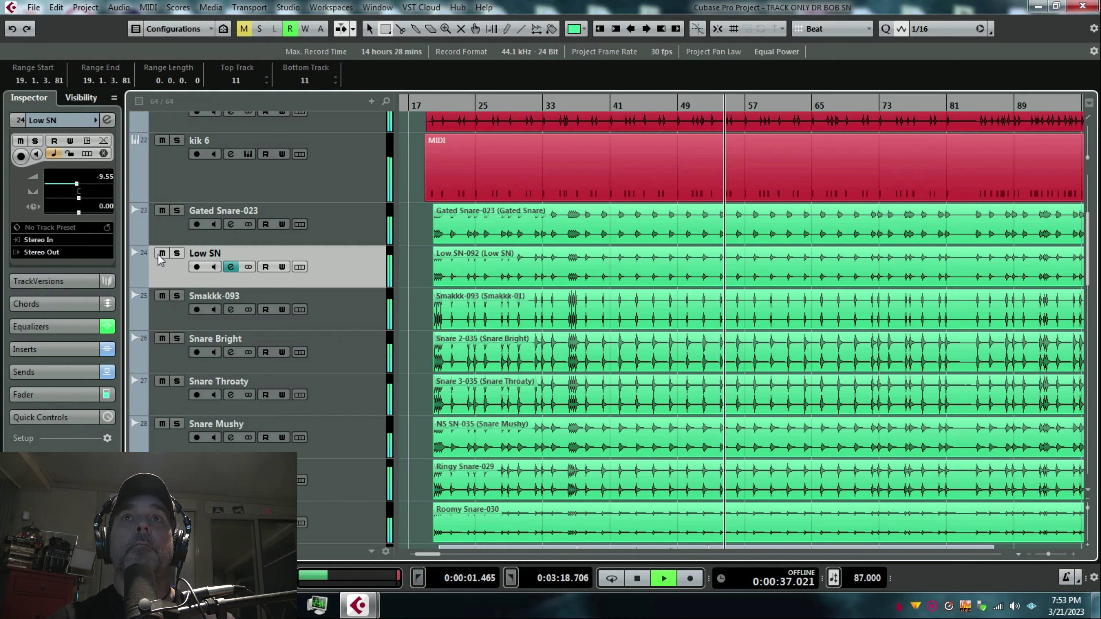
key(space)
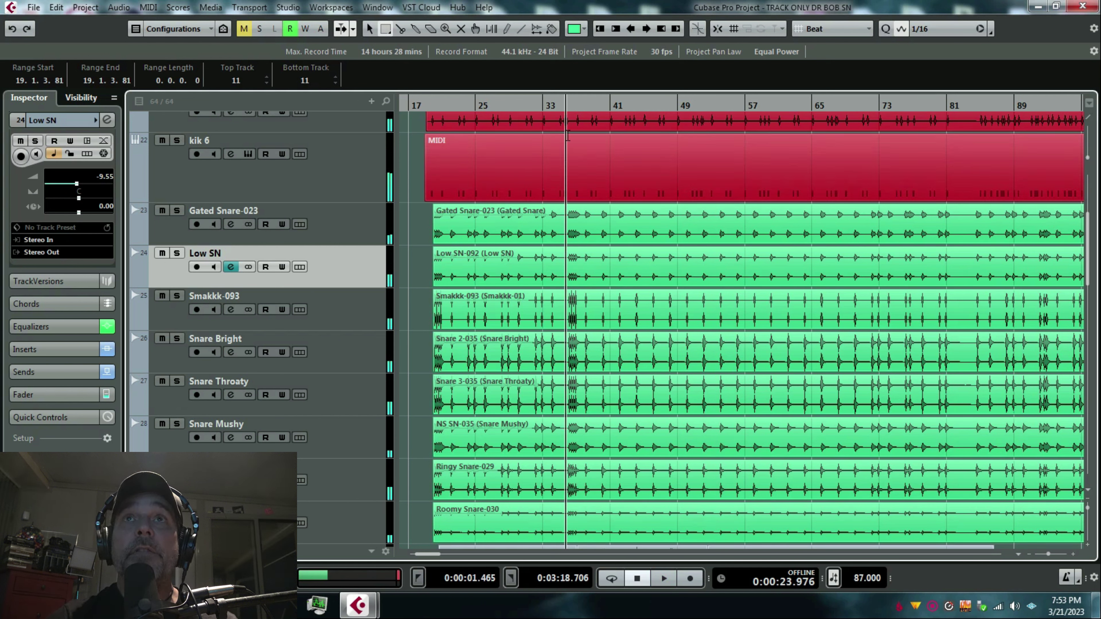
Compare the drum mix with Smakkk-093 muted and unmuted during playback
click(178, 297)
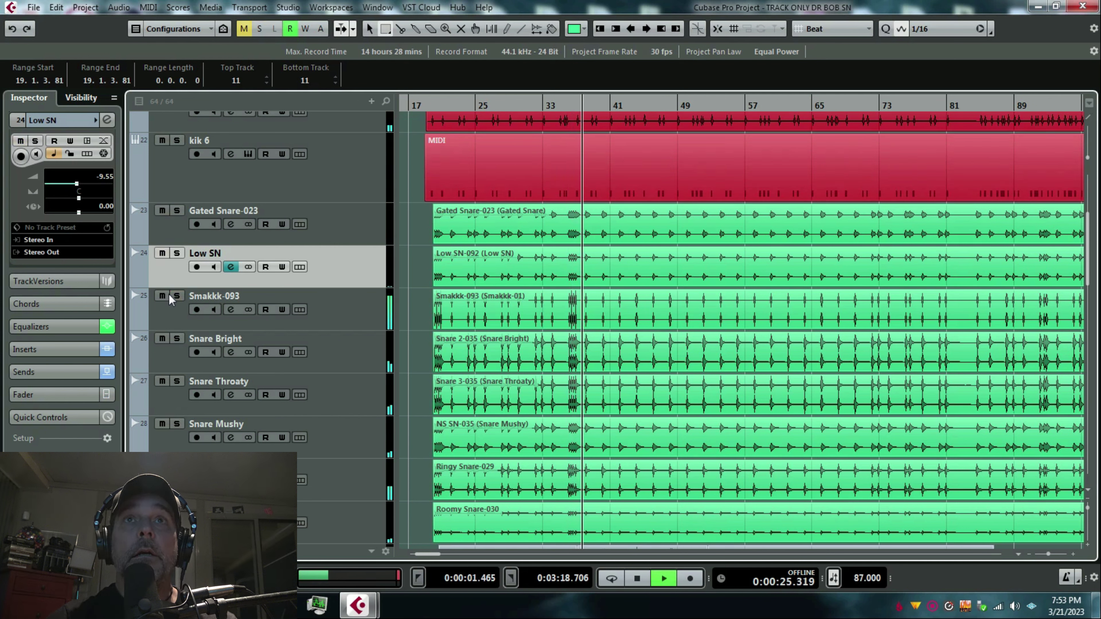
click(163, 296)
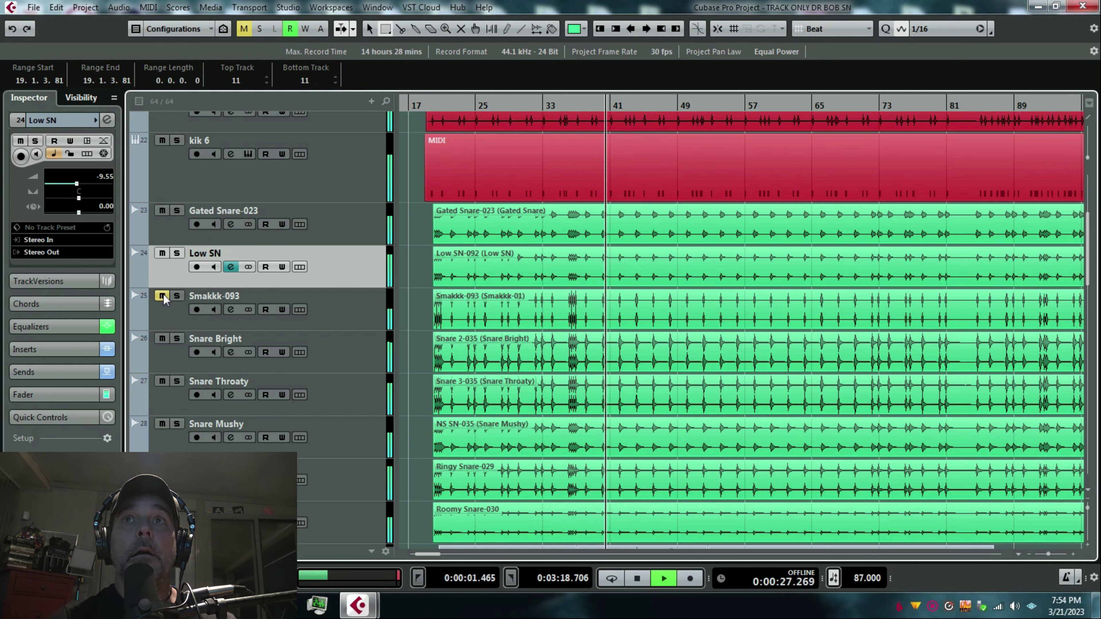
click(162, 296)
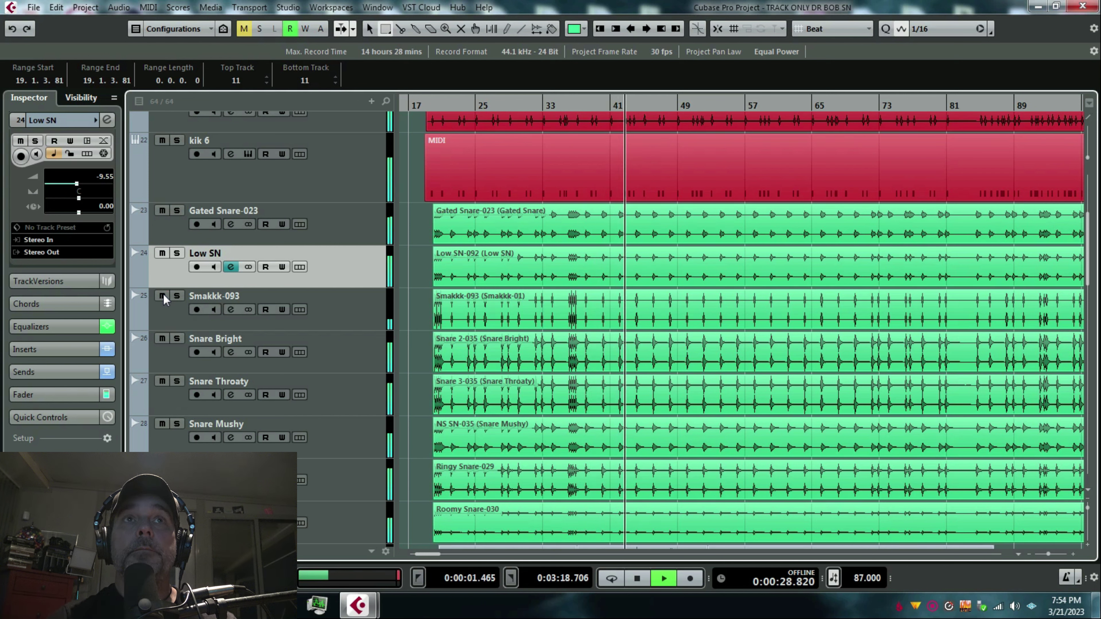
Lower the Smakkk-093 track volume to -2.19 dB while the mix plays, and stop playback
click(164, 313)
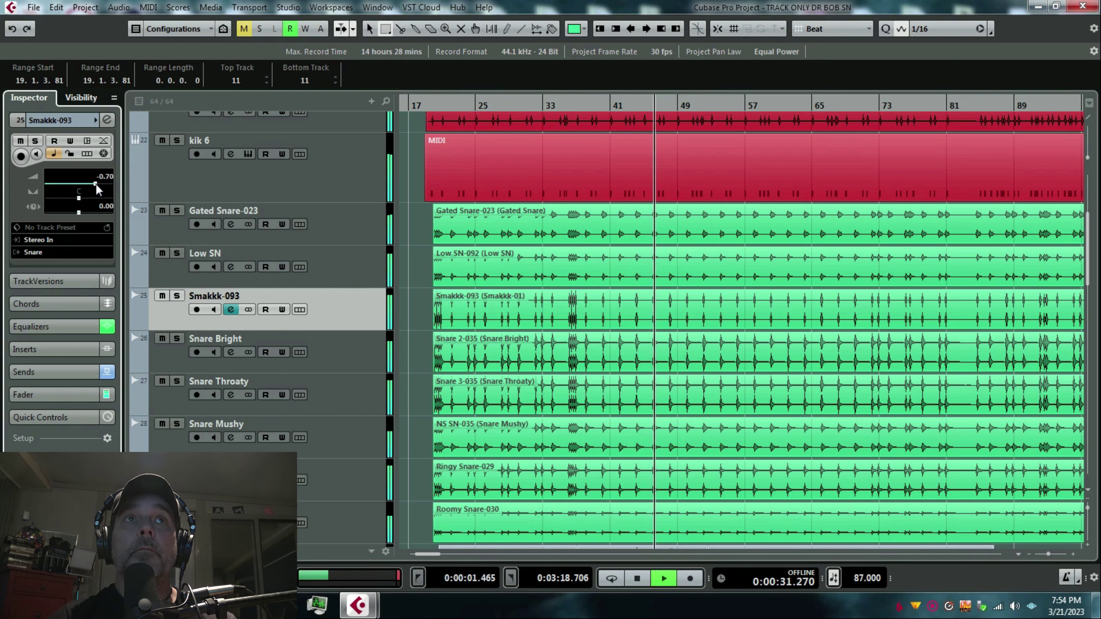
drag(96, 184, 92, 184)
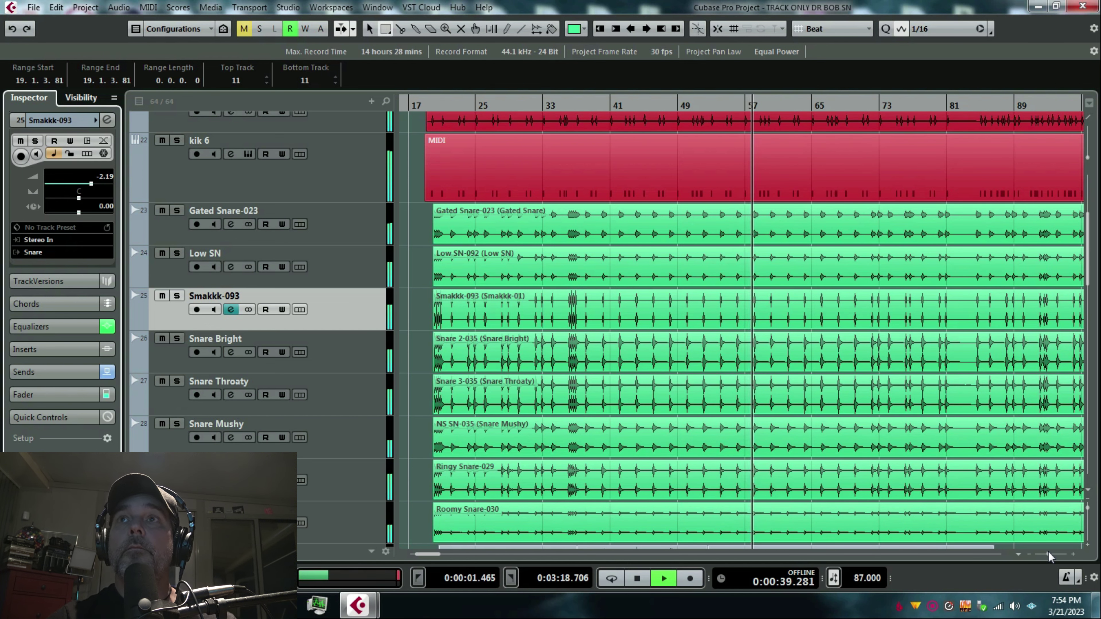
drag(1049, 554, 1047, 556)
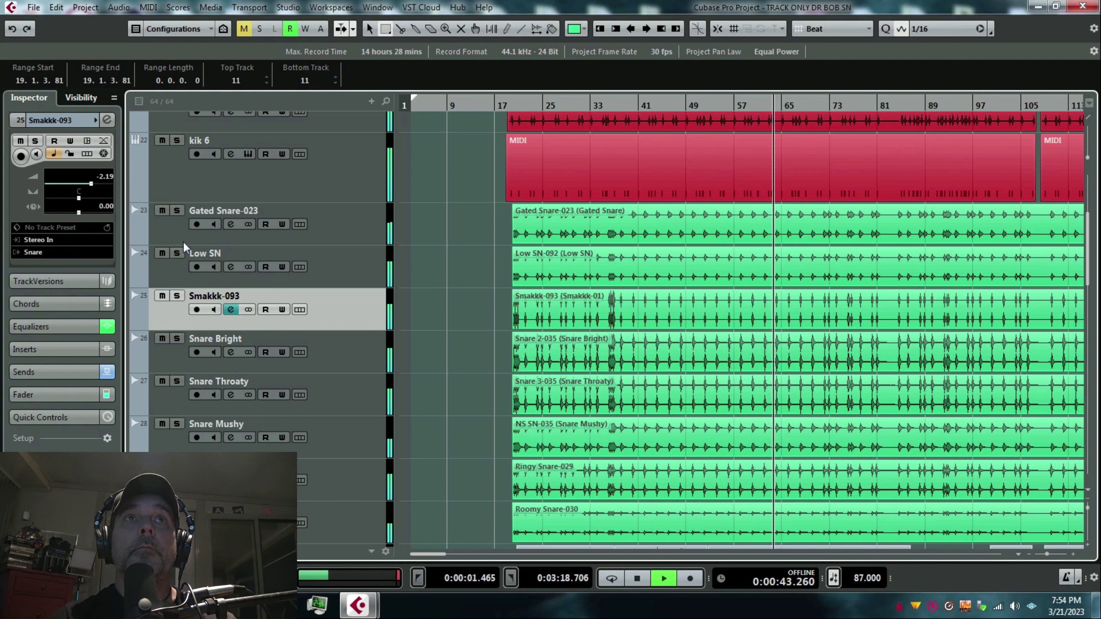
key(space)
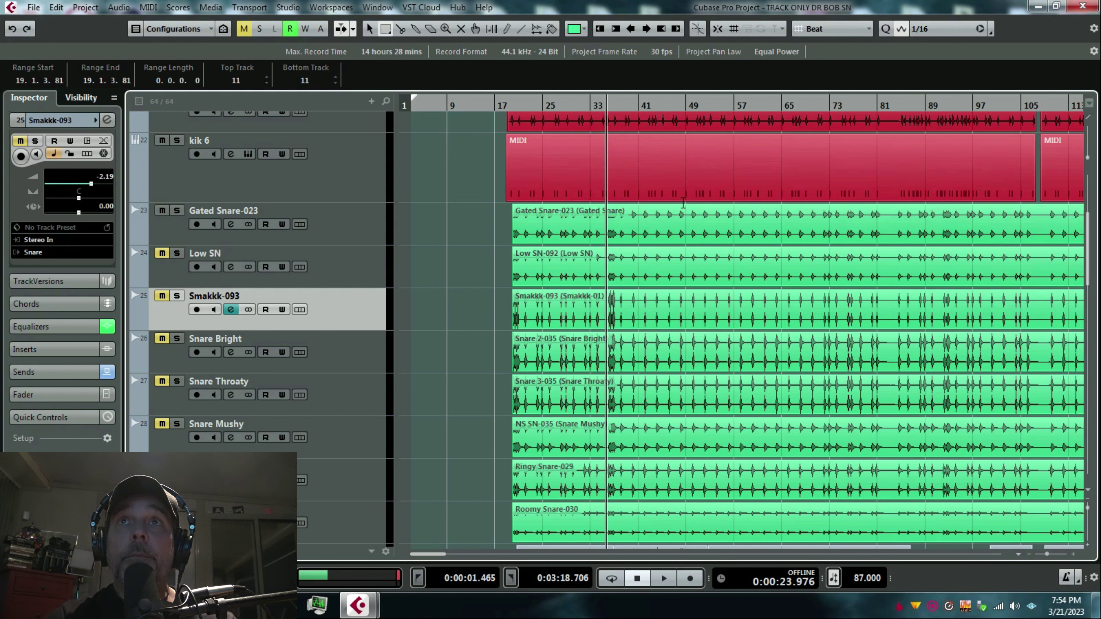
Play the mix from about bar 35 and unmute Low SN, Smakkk-093 and Snare Bright one after another
key(space)
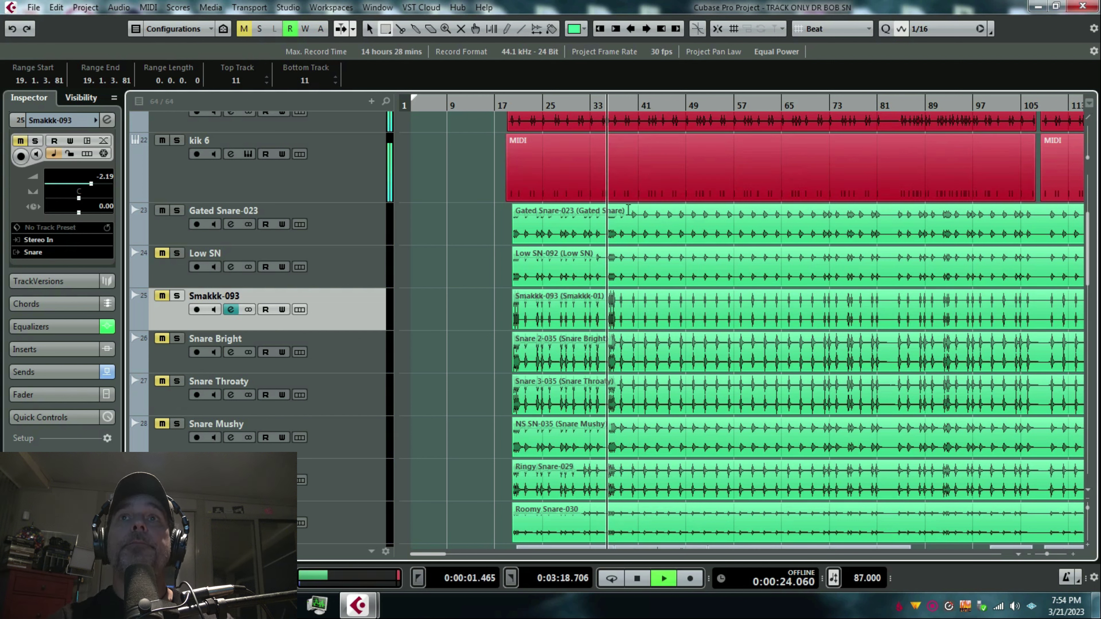
click(163, 253)
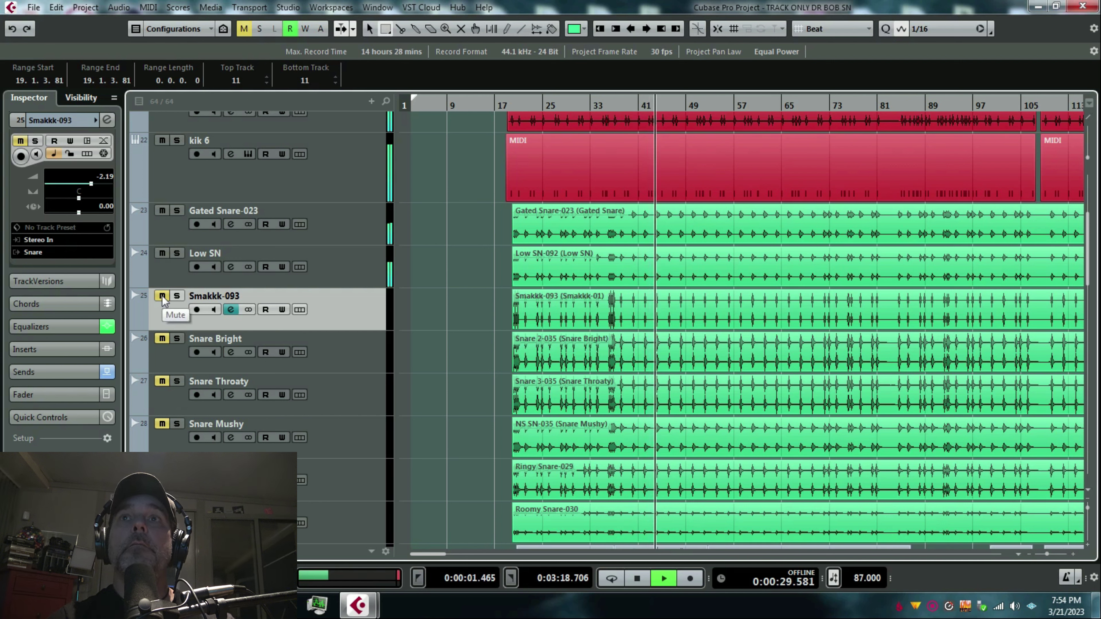
click(162, 297)
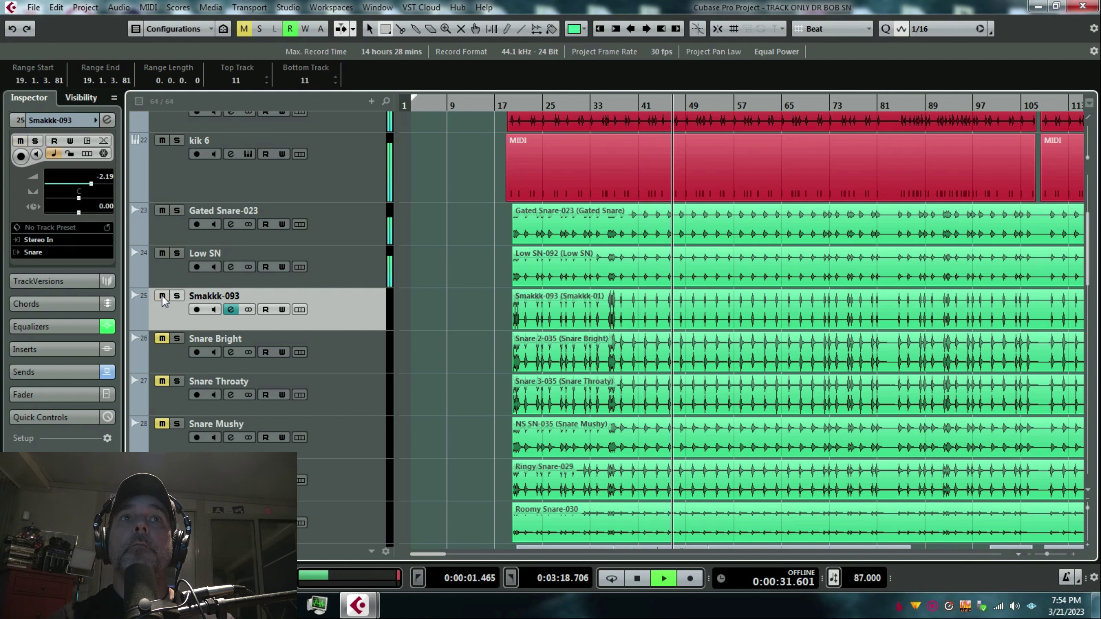
click(163, 339)
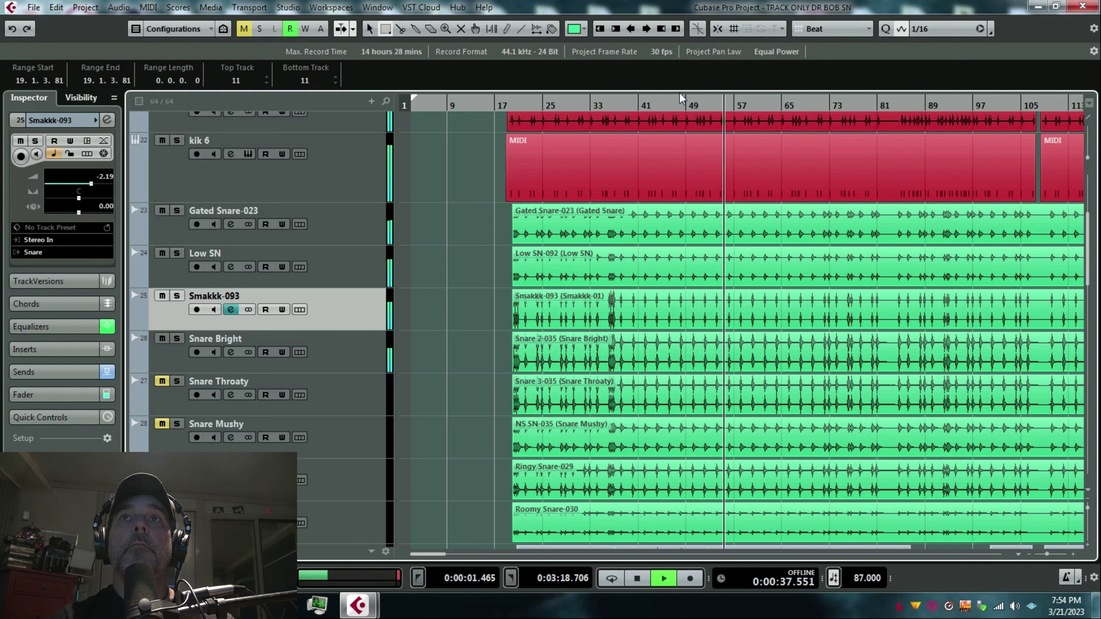
key(space)
Restart playback from about bar 39 and unmute Snare Throaty and Snare Mushy in turn
click(634, 104)
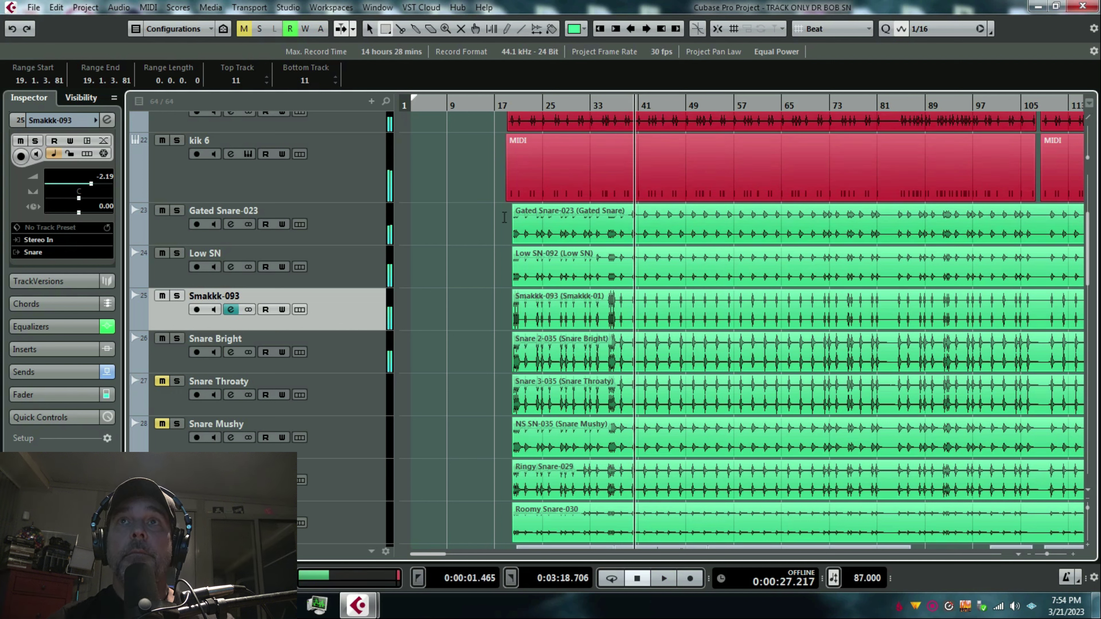
key(space)
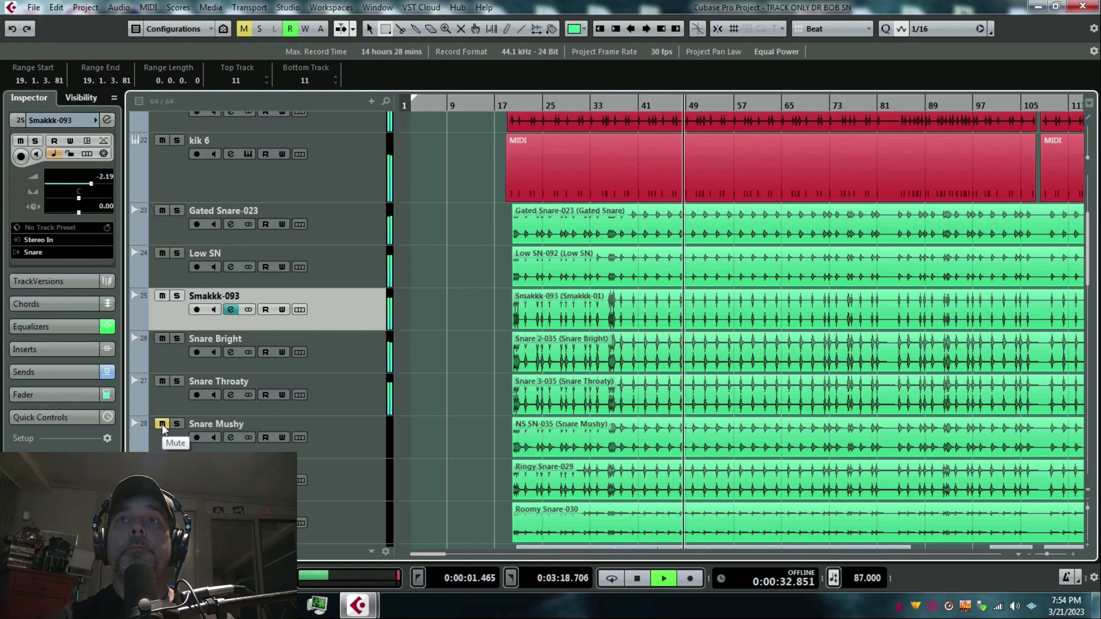
click(162, 424)
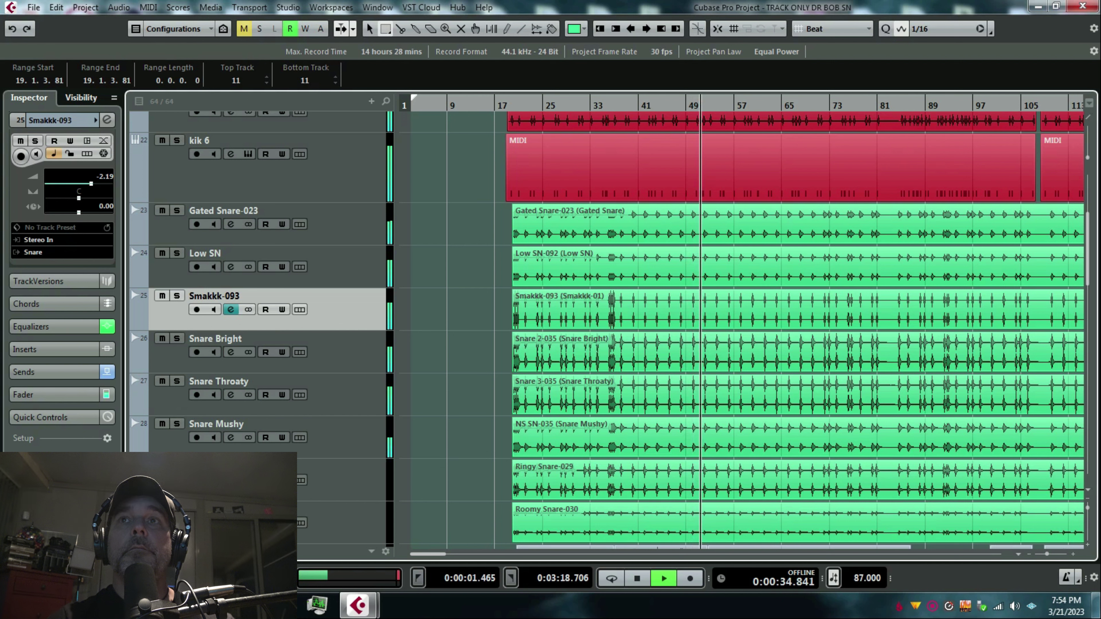
Replay the mix from about bar 39 and bring in Ringy Snare-029 and Roomy Snare-030 to complete the snare stack
key(space)
key(space)
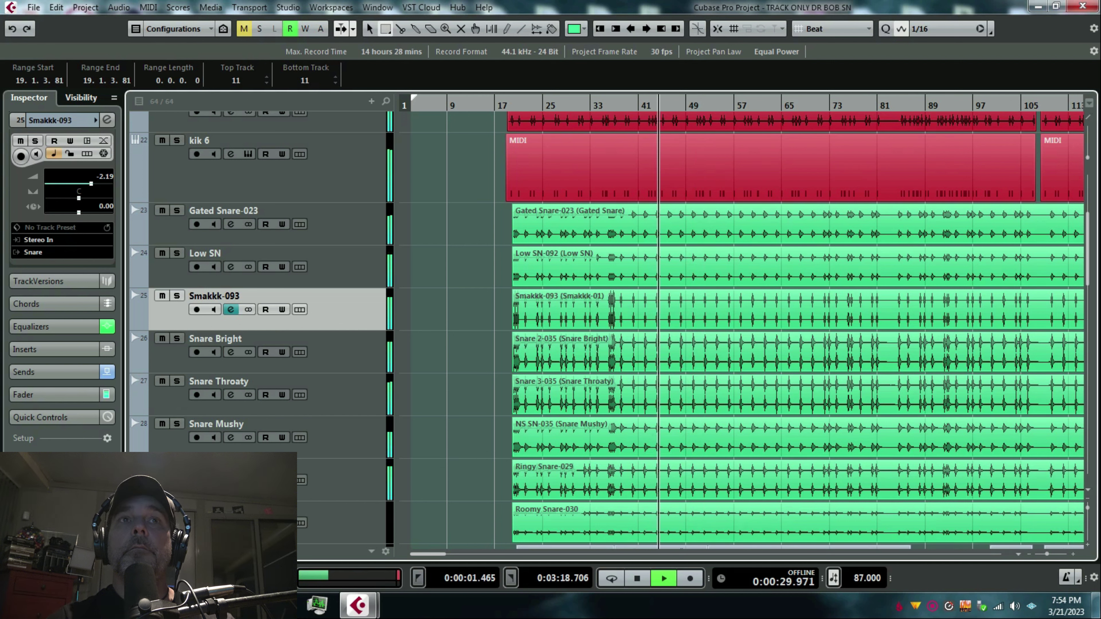
click(213, 468)
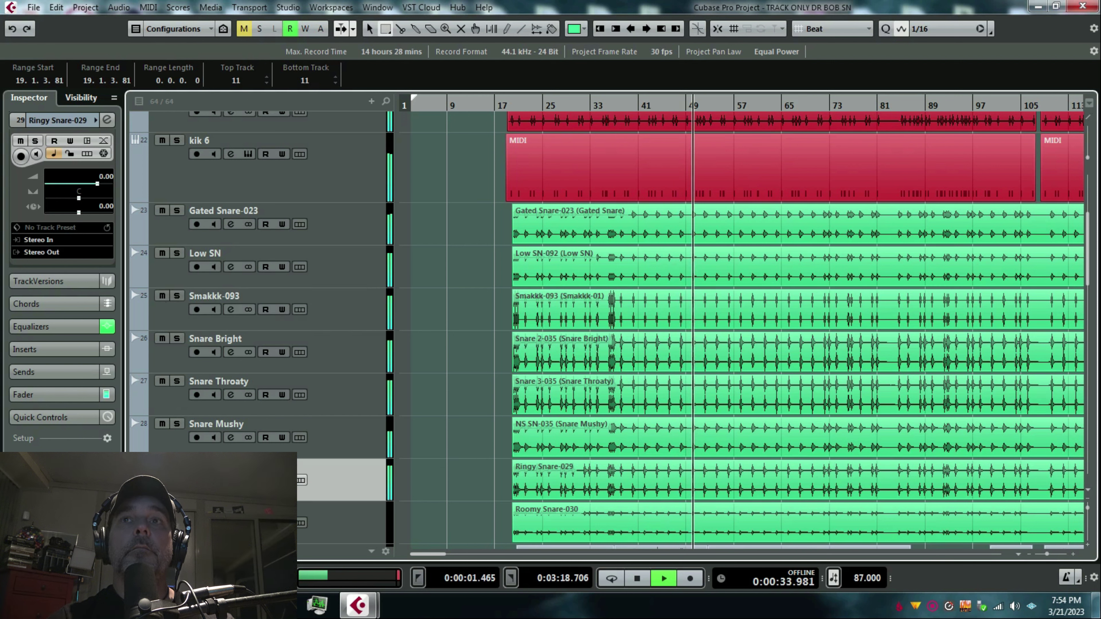
key(space)
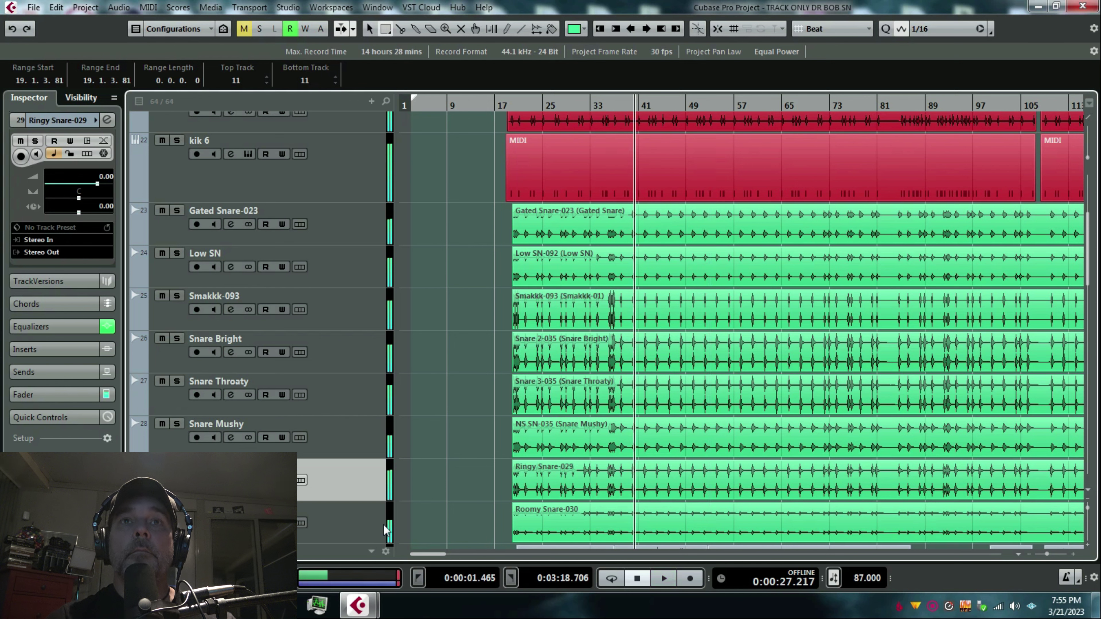
click(375, 523)
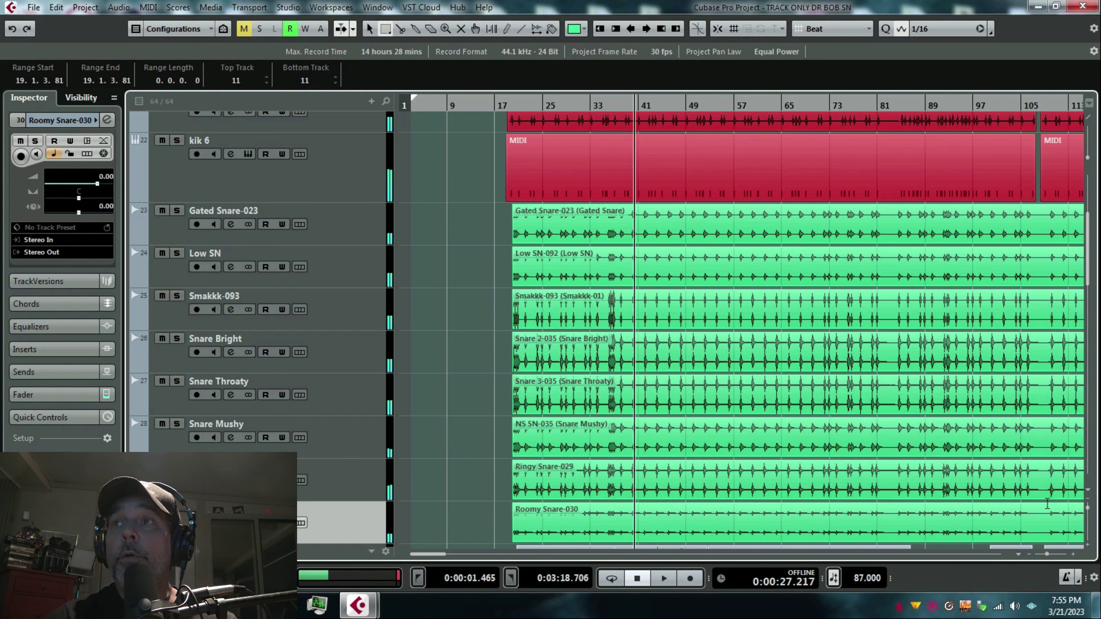
Raise the Roomy Snare-030 audio event's volume to 6.61 dB
drag(1044, 555, 962, 537)
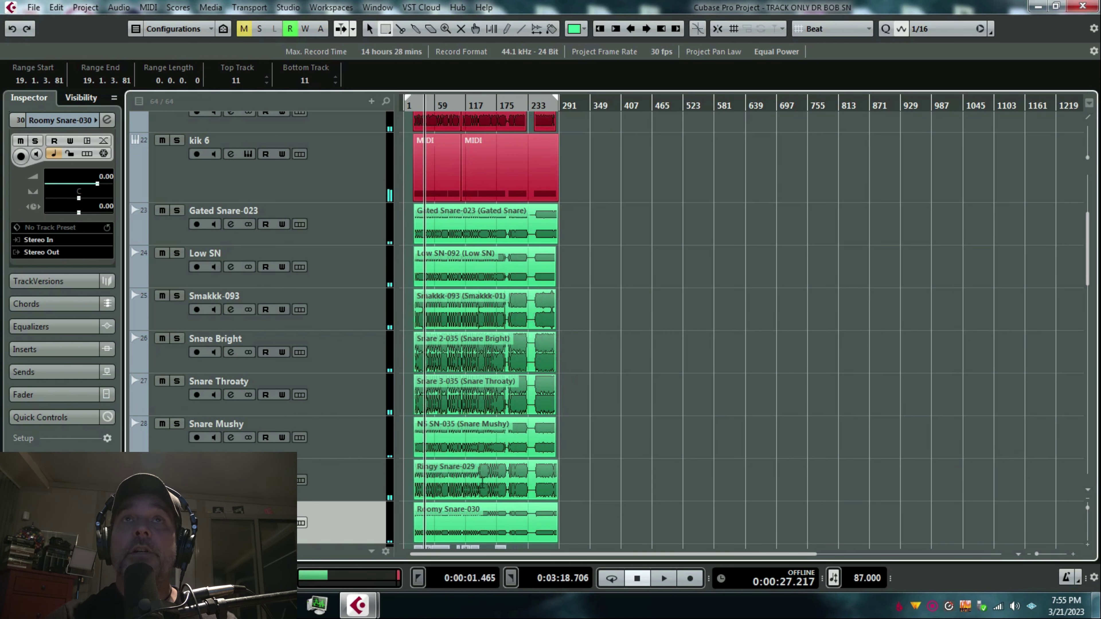
click(368, 30)
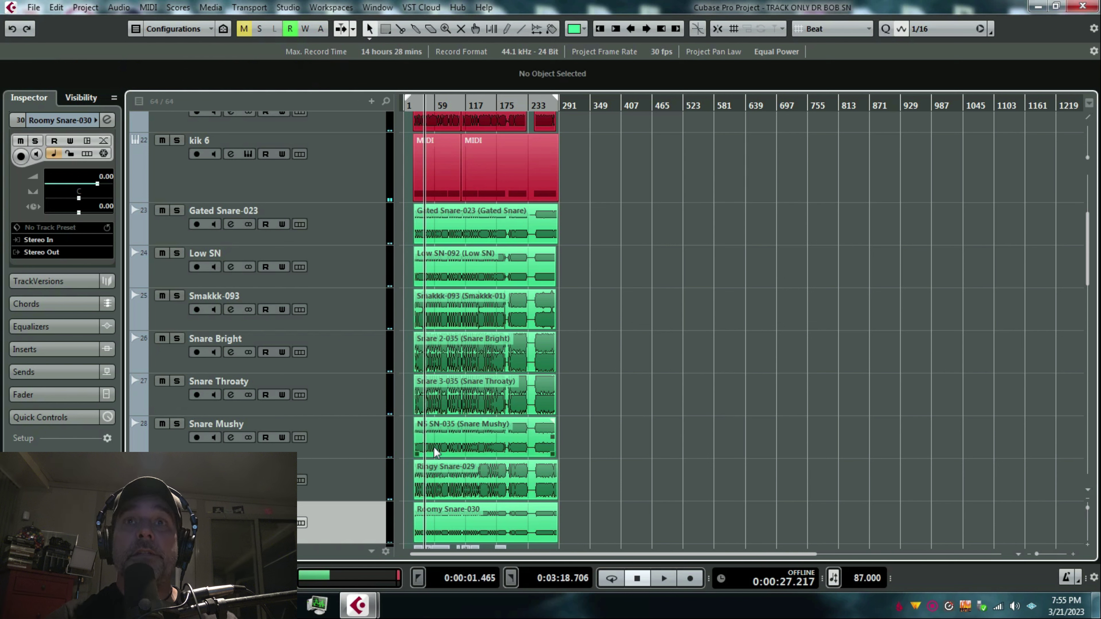
click(465, 532)
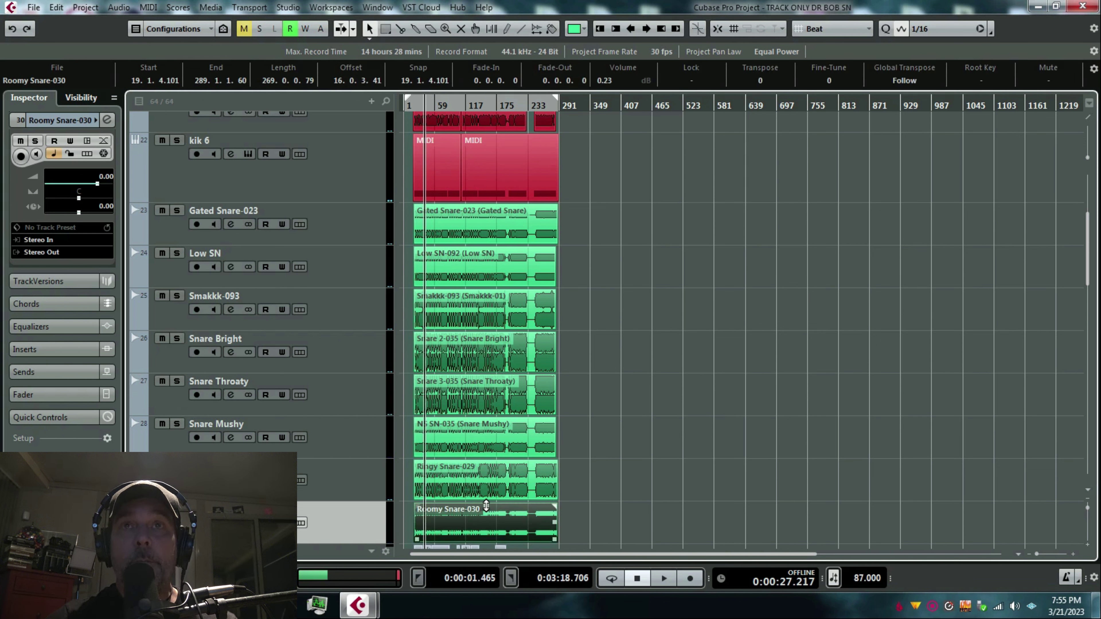
drag(485, 506, 476, 561)
Set Ringy Snare-029's high-mid EQ band to 6.99 kHz with a 2.0 dB boost and its track volume to 0.39 dB during playback
click(303, 492)
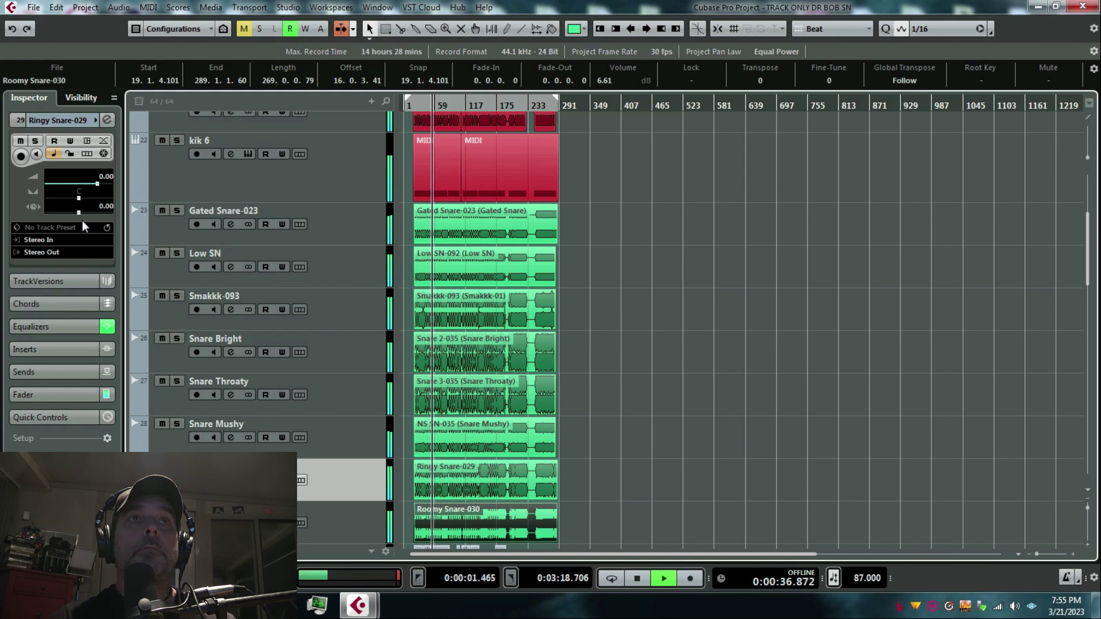
click(466, 479)
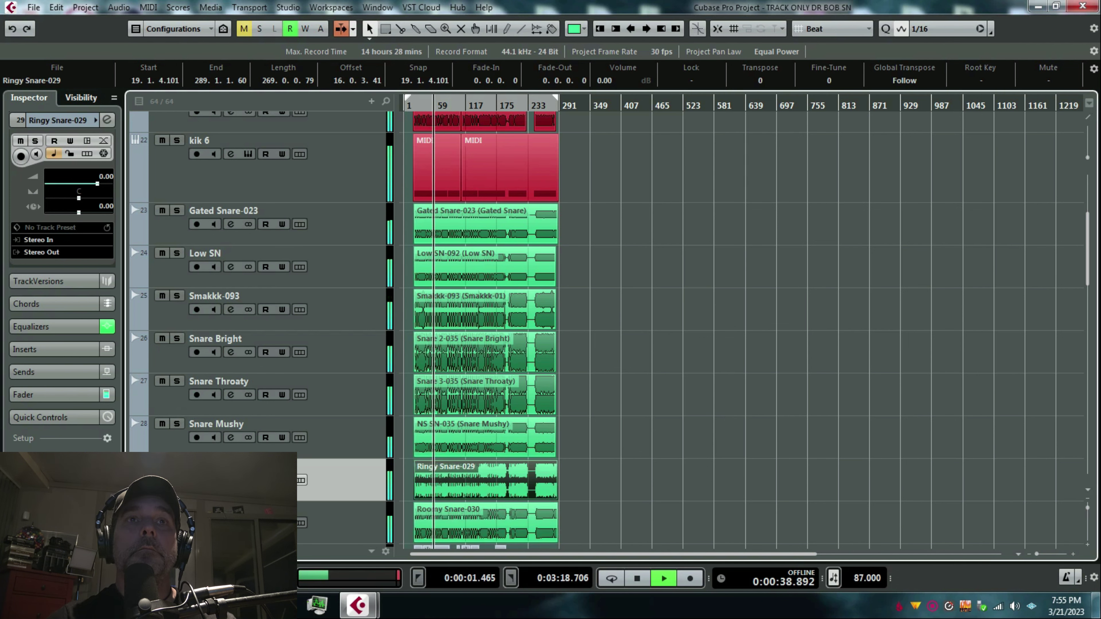
click(230, 480)
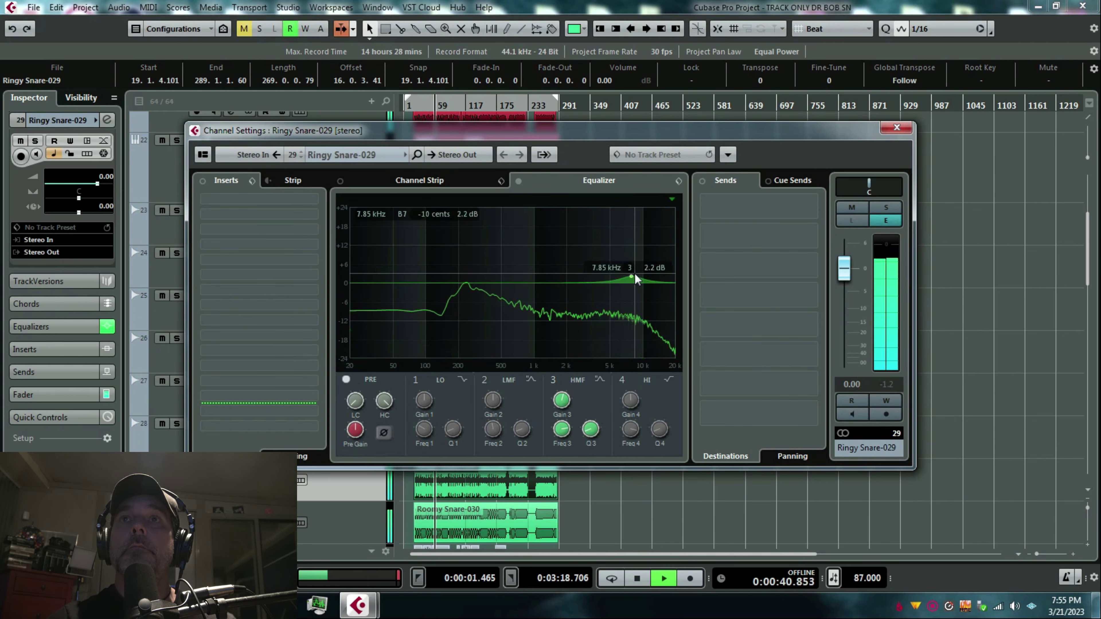
click(631, 274)
mouse_move(630, 278)
mouse_down()
mouse_move(623, 237)
mouse_move(625, 277)
mouse_up()
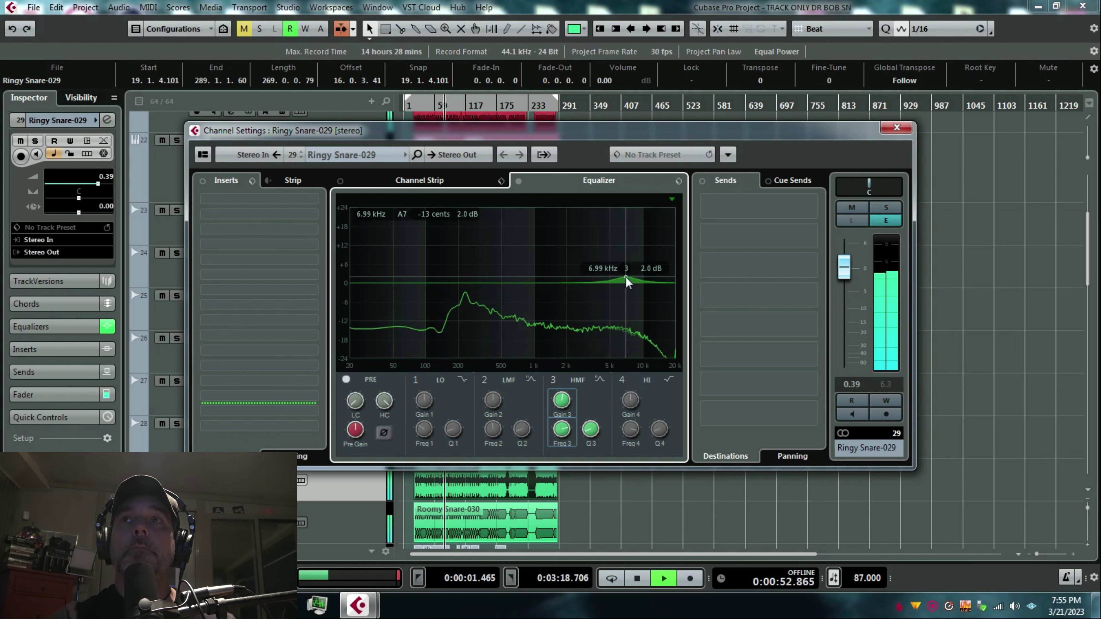
click(962, 327)
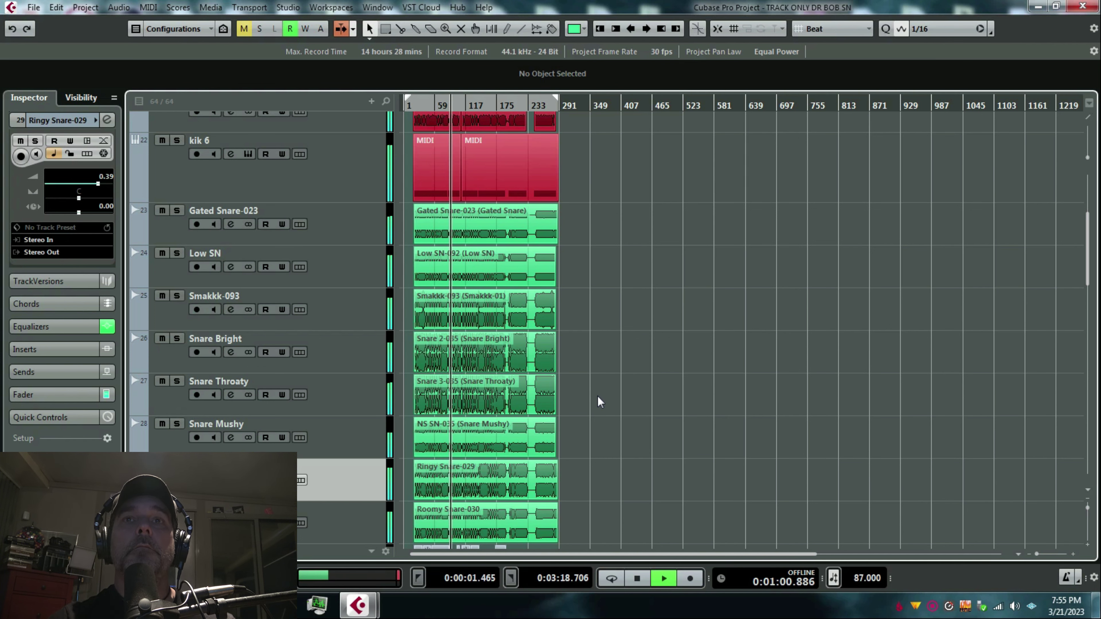
Lower the Roomy Snare-030 track volume to -0.47 dB while the mix plays, and stop playback
scroll(597, 395, down, 2)
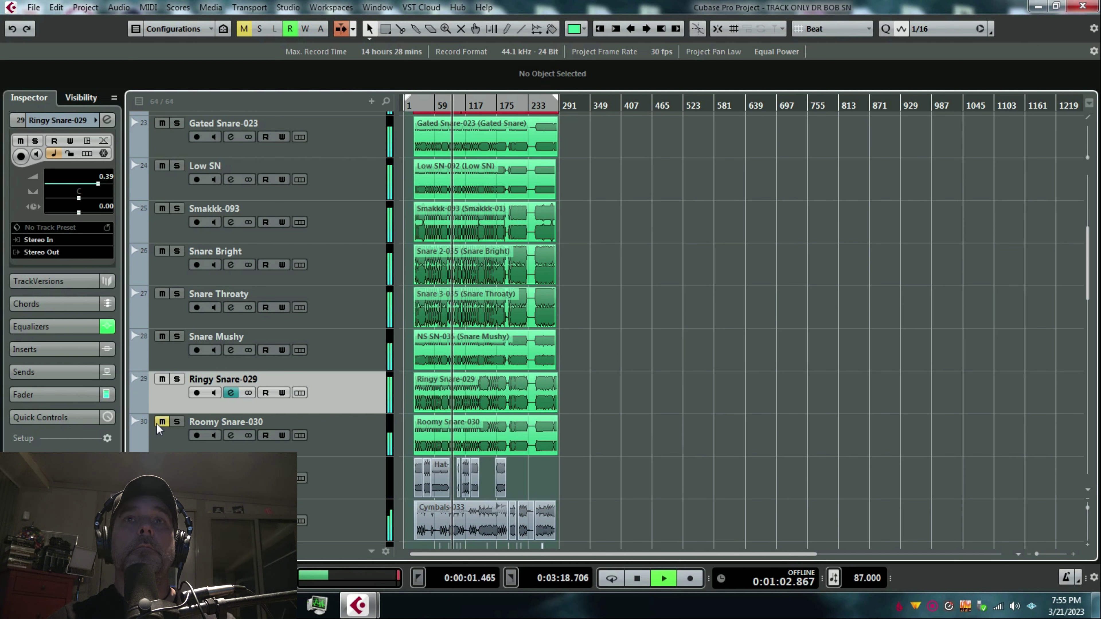
key(Down)
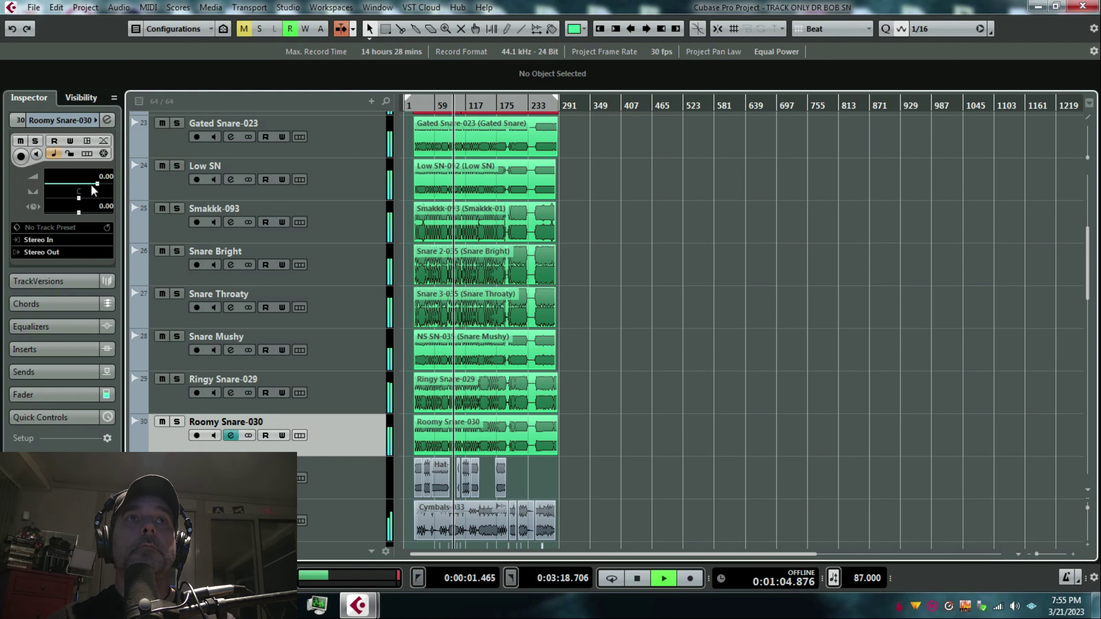
scroll(96, 185, down, 1)
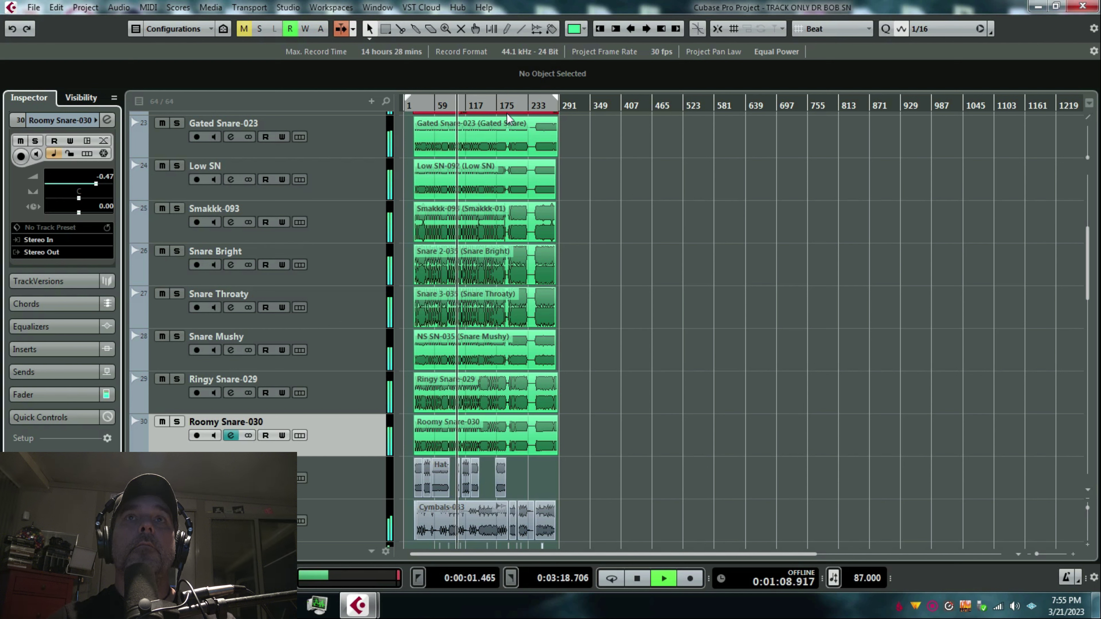
click(450, 108)
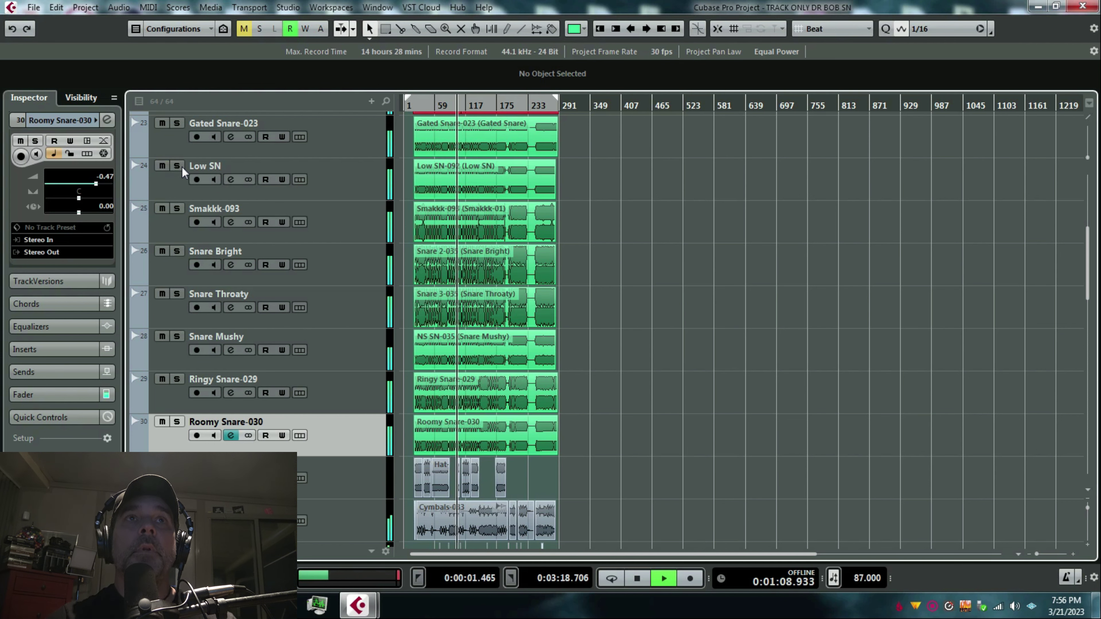
key(space)
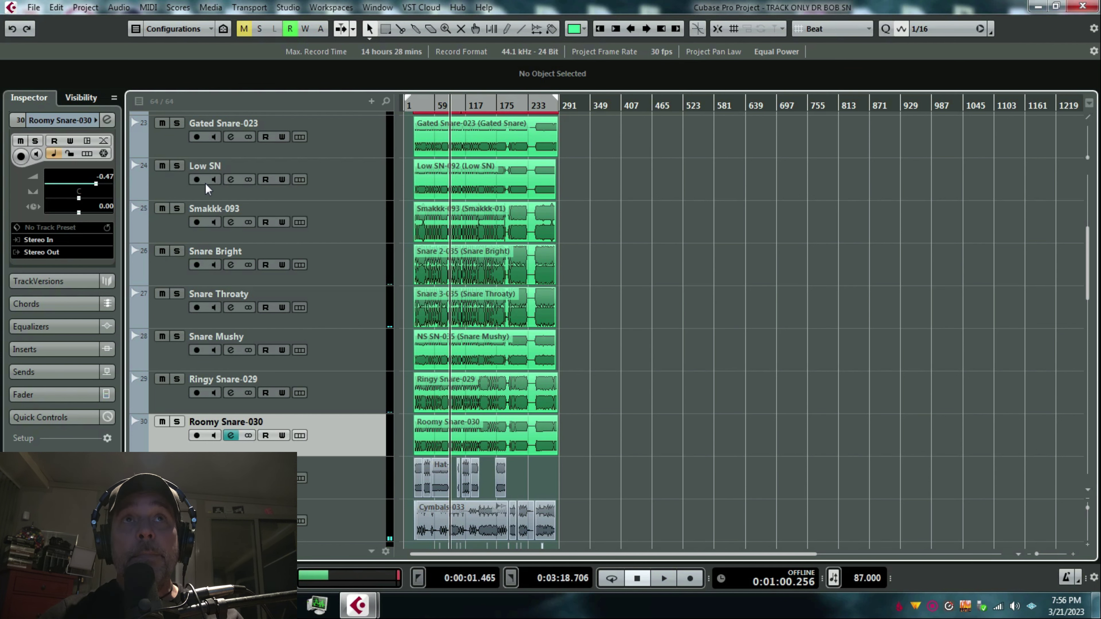
Examine the Low SN channel's equalizer curve, particularly the low-mid boost
click(230, 181)
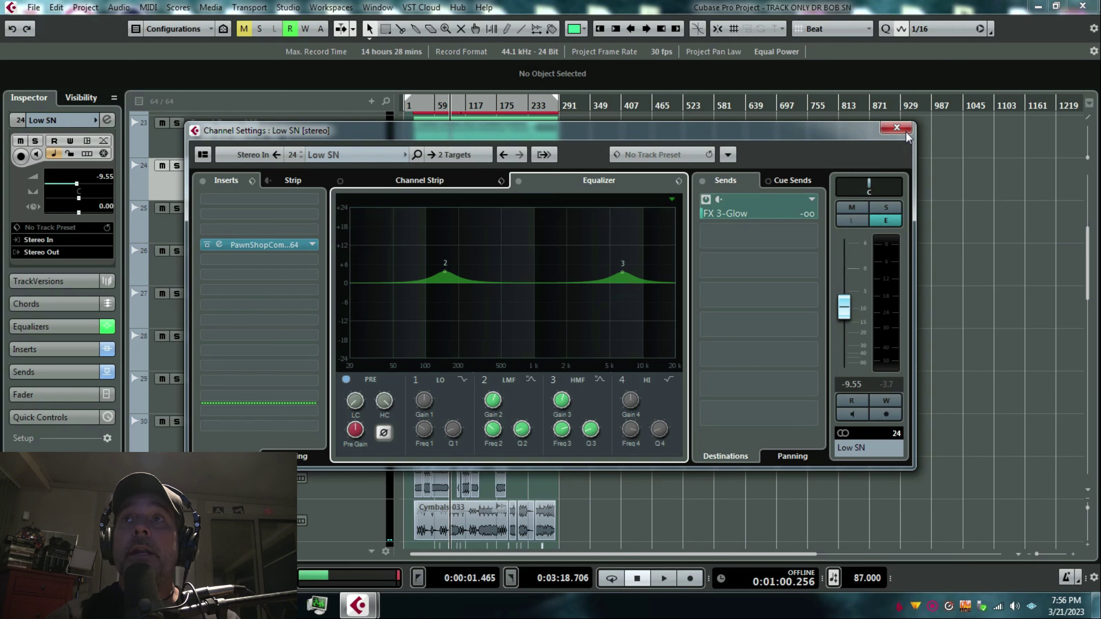
click(893, 129)
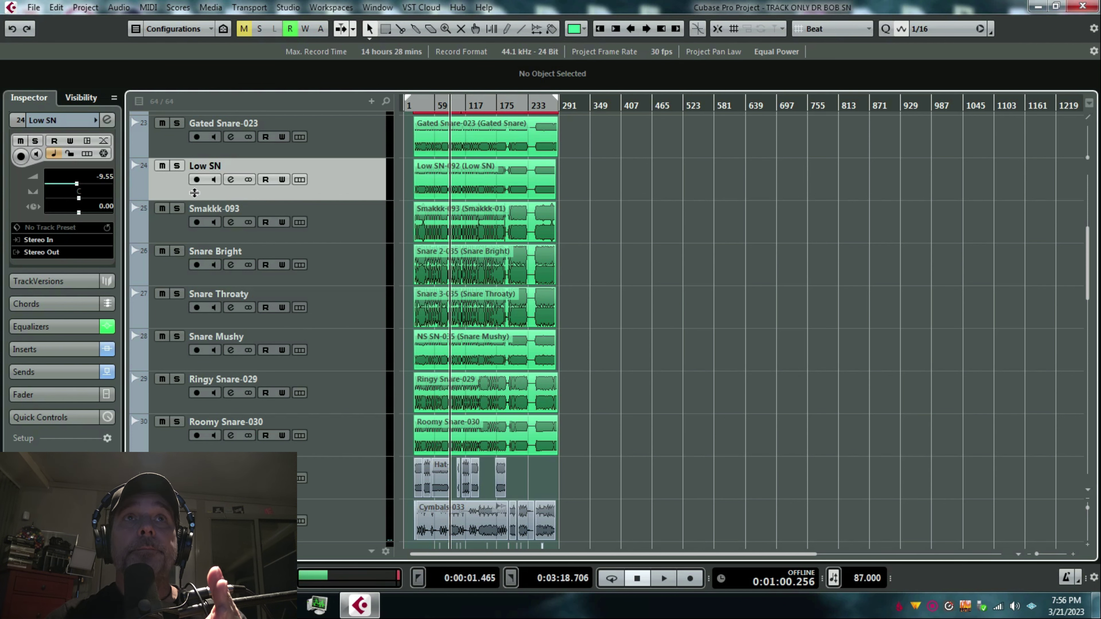
click(231, 180)
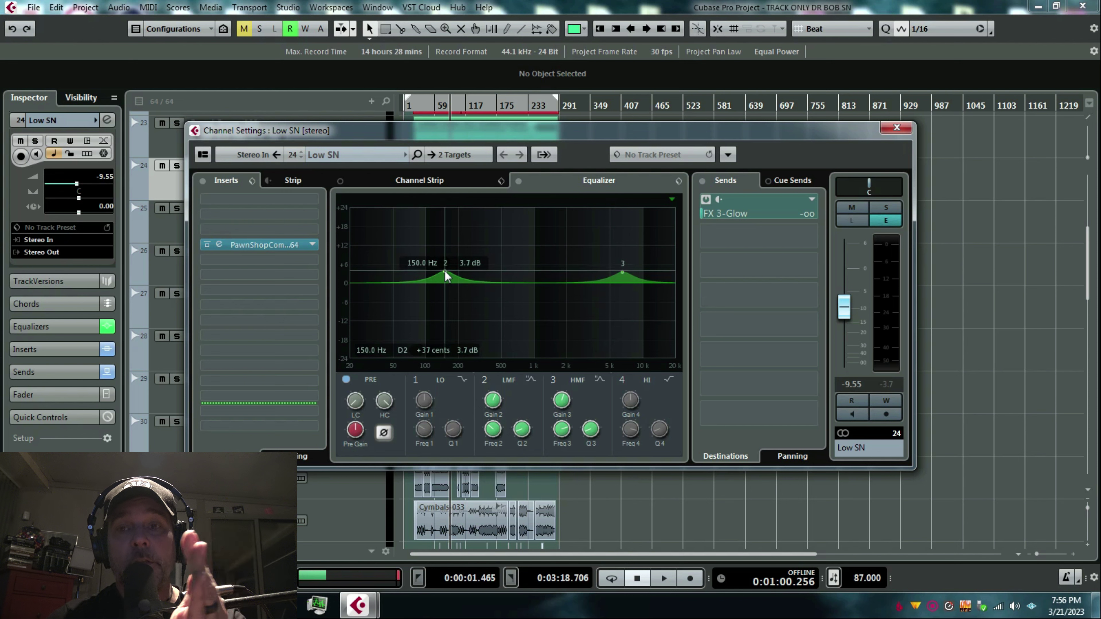
click(896, 128)
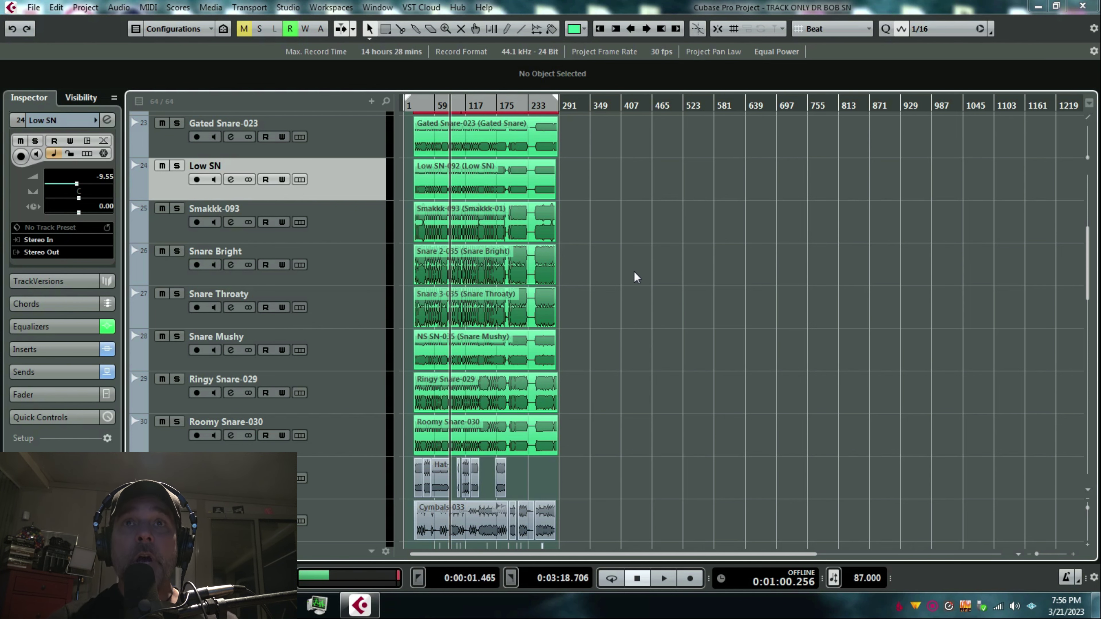
Solo all eight snare tracks from Gated Snare-023 to Roomy Snare-030 and play them from about bar 89
scroll(642, 364, up, 2)
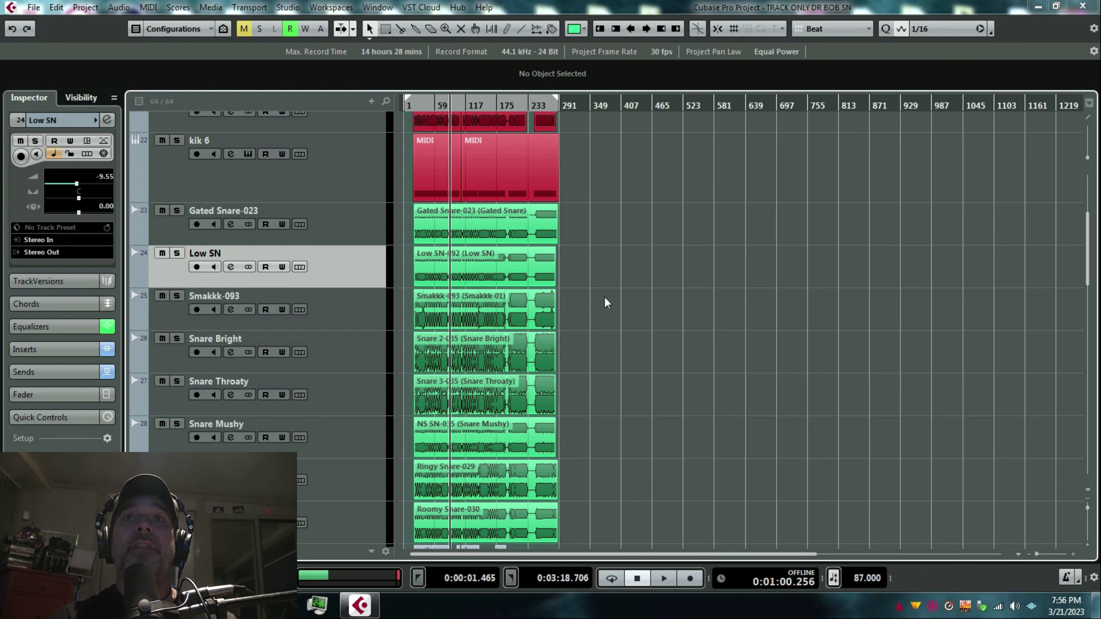
scroll(604, 300, down, 2)
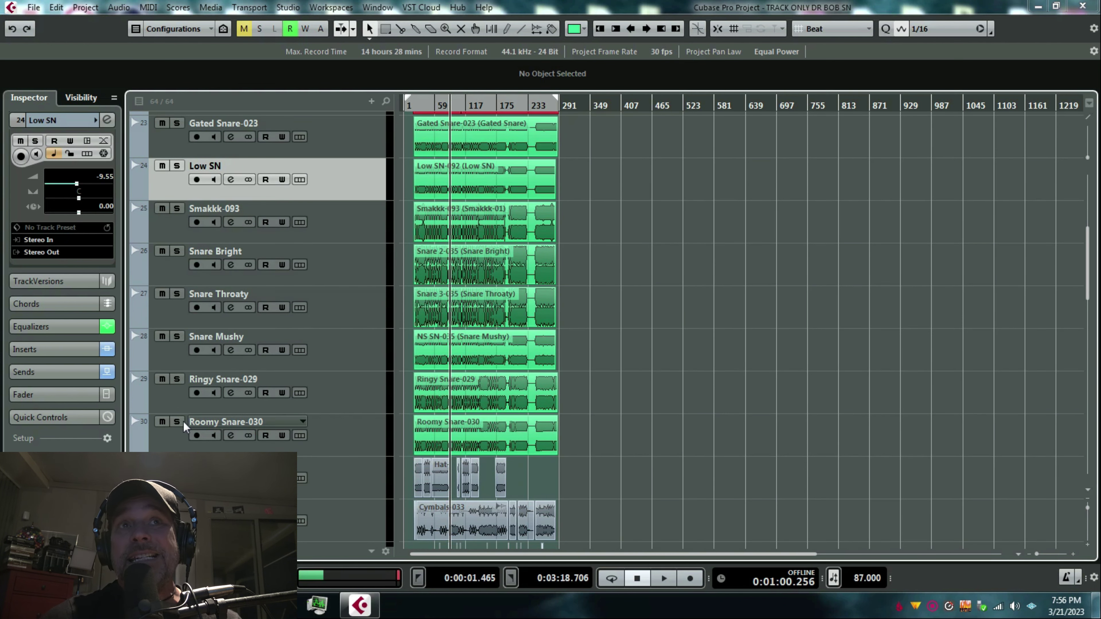
drag(183, 423, 178, 334)
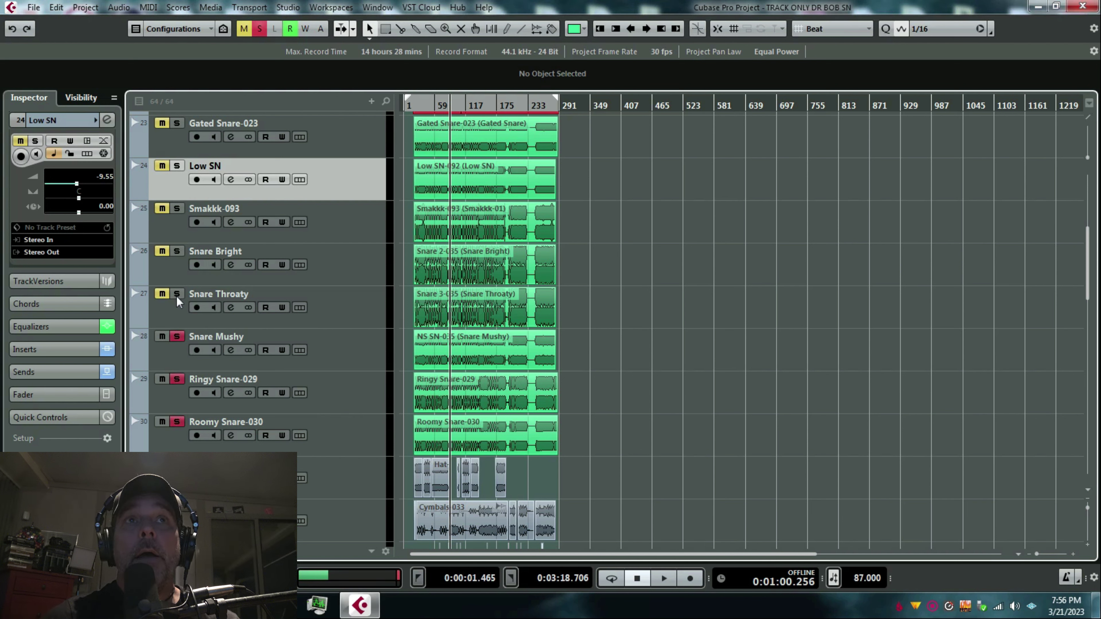
drag(176, 296, 177, 249)
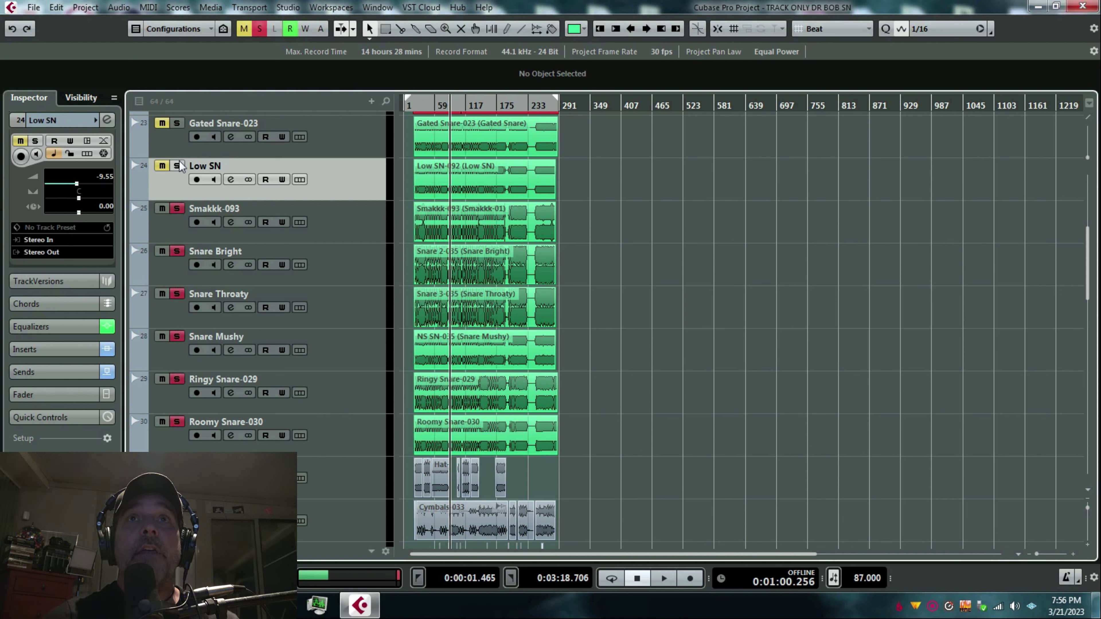
drag(450, 107, 450, 127)
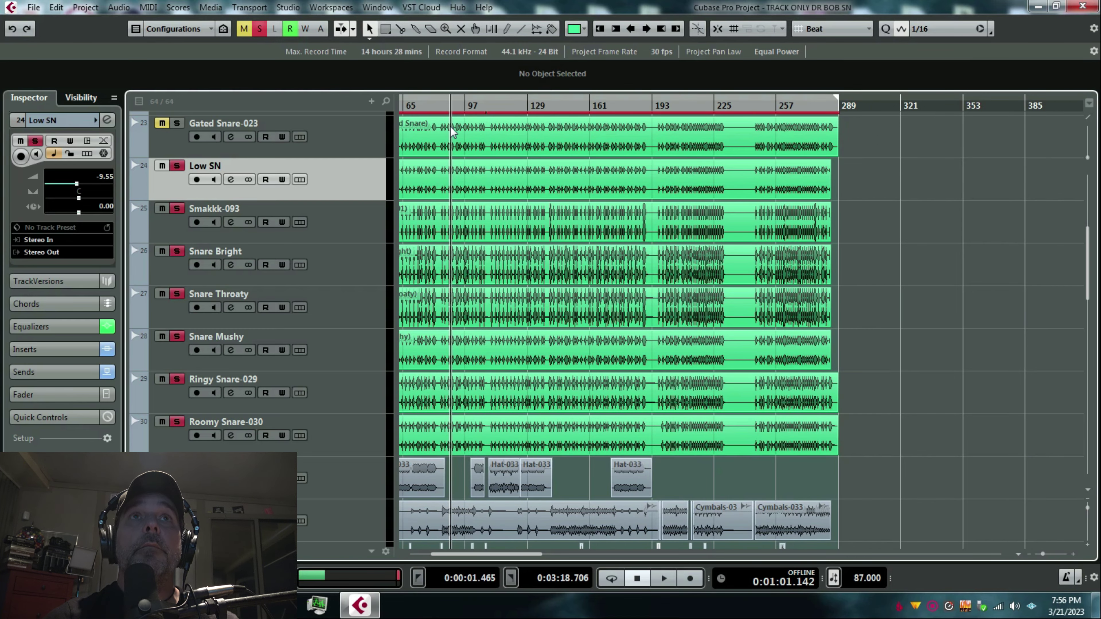
key(space)
scroll(559, 354, up, 2)
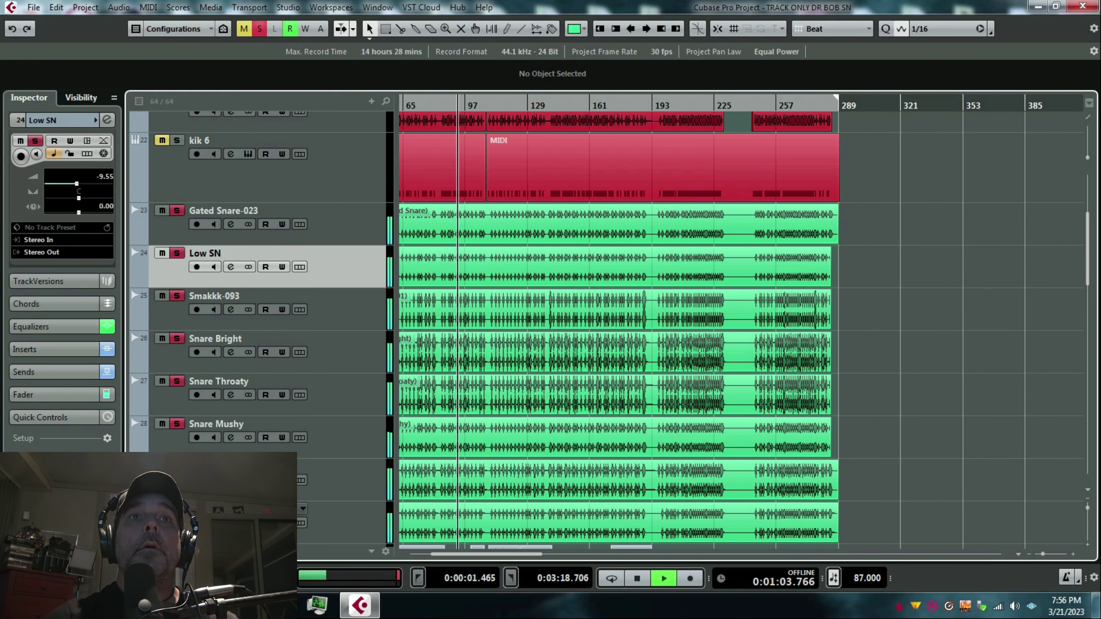
scroll(172, 390, down, 2)
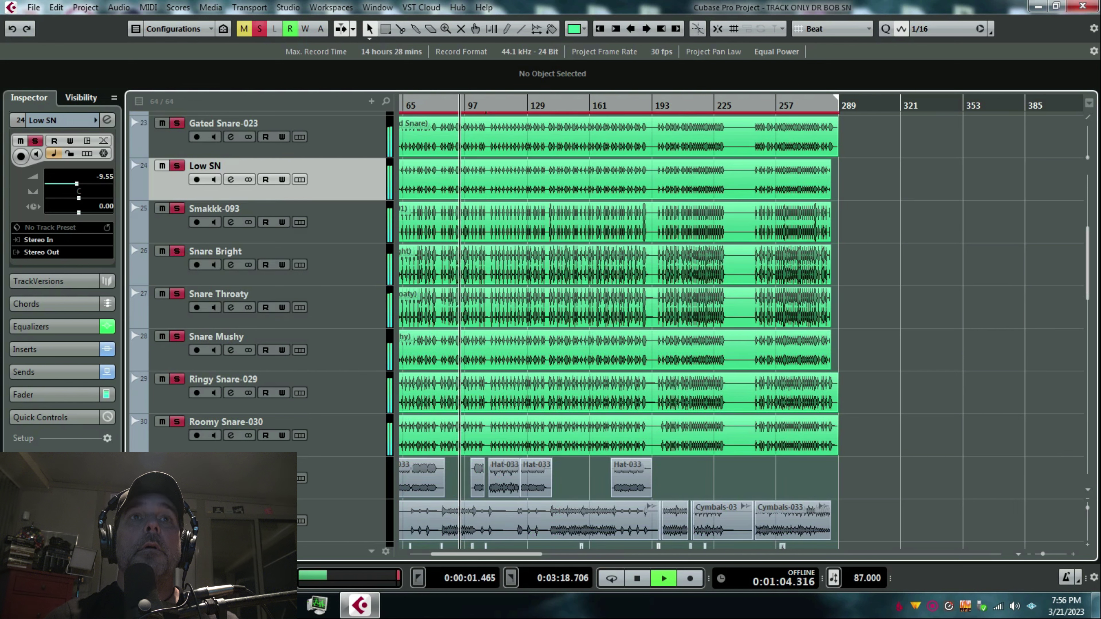
Drop Ringy Snare-029 and Low SN out of the soloed snare stack in turn, bringing each back, and stop playback
click(176, 379)
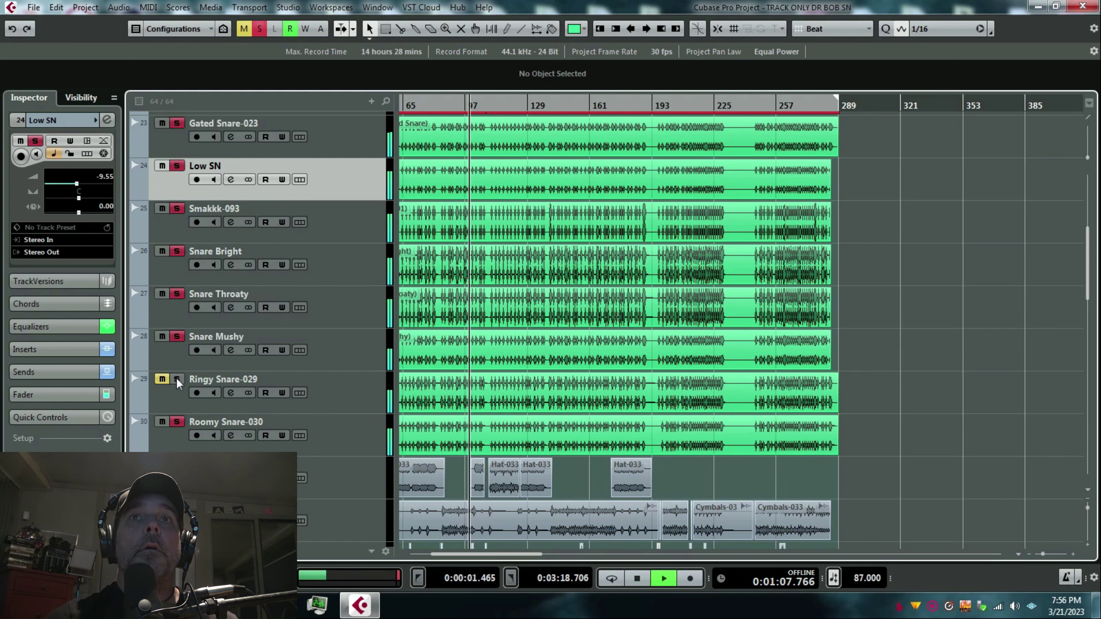
click(176, 378)
click(176, 166)
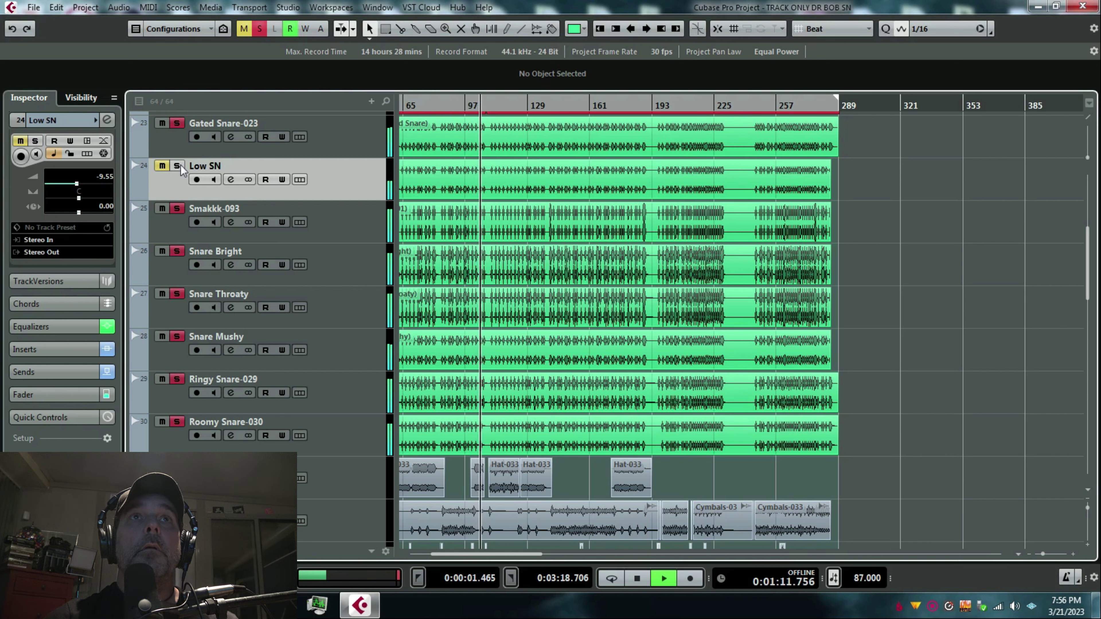
click(177, 165)
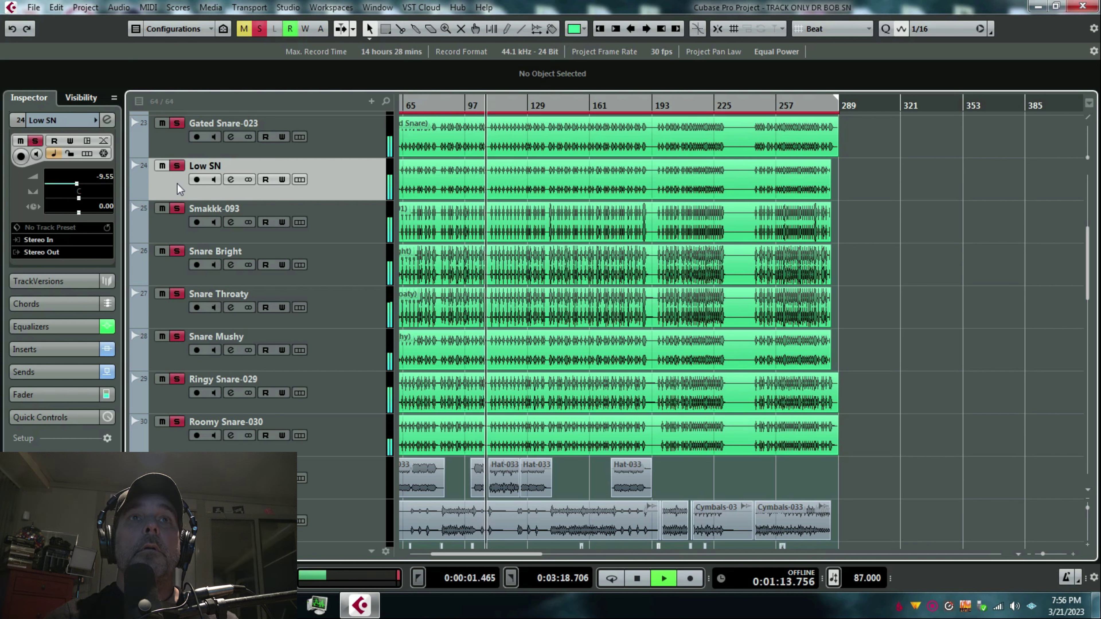
key(space)
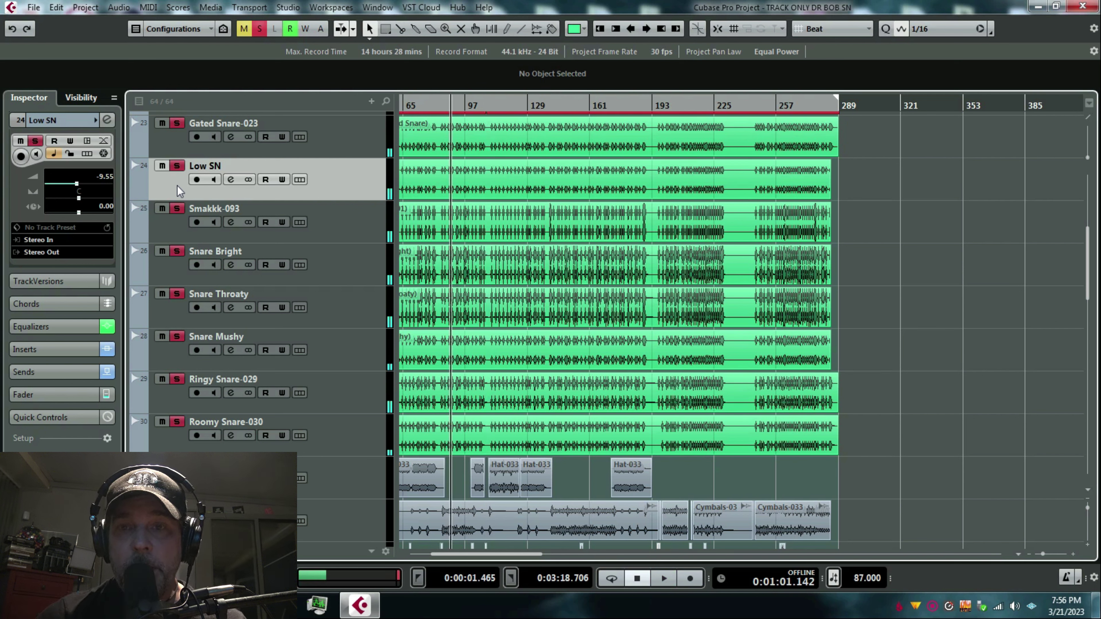